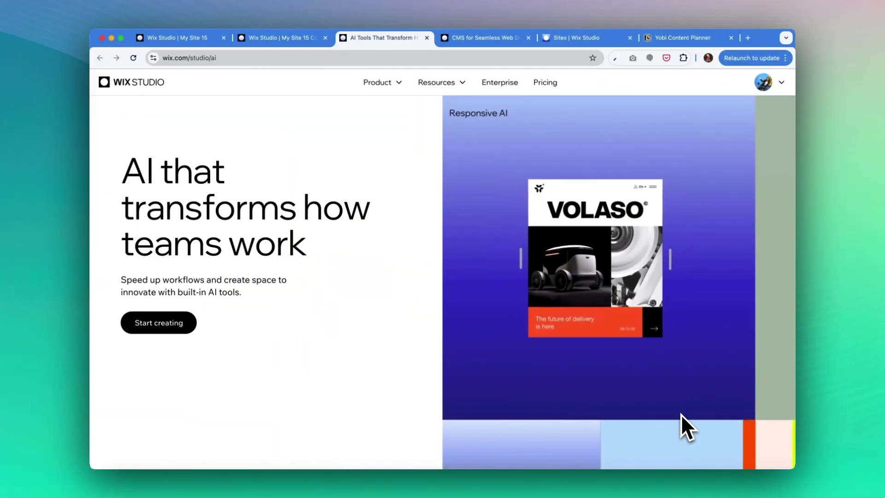
Scroll down through the sections of the AI feature showcase page.
scroll(767, 417, "down", 5)
scroll(682, 415, "down", 3)
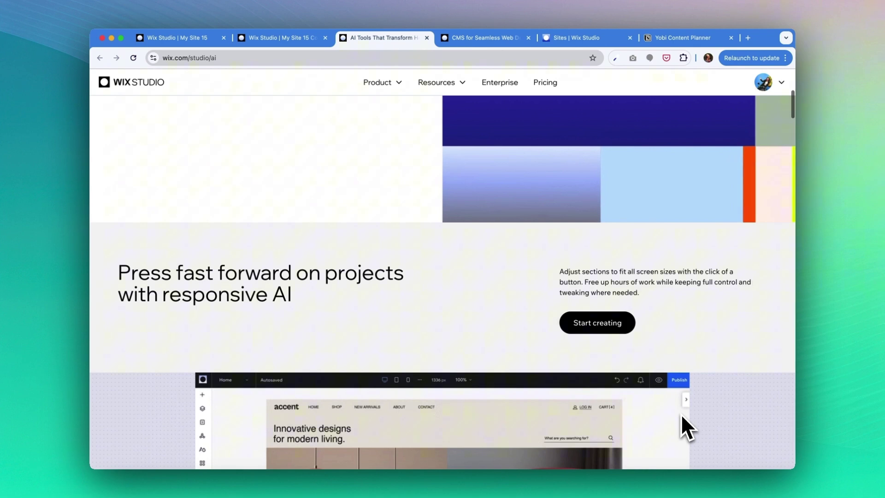
scroll(681, 414, "down", 3)
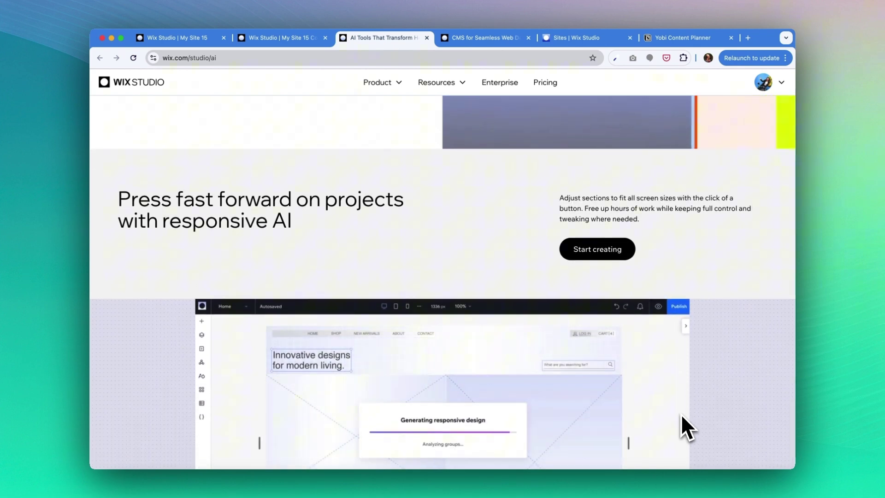
scroll(681, 414, "down", 3)
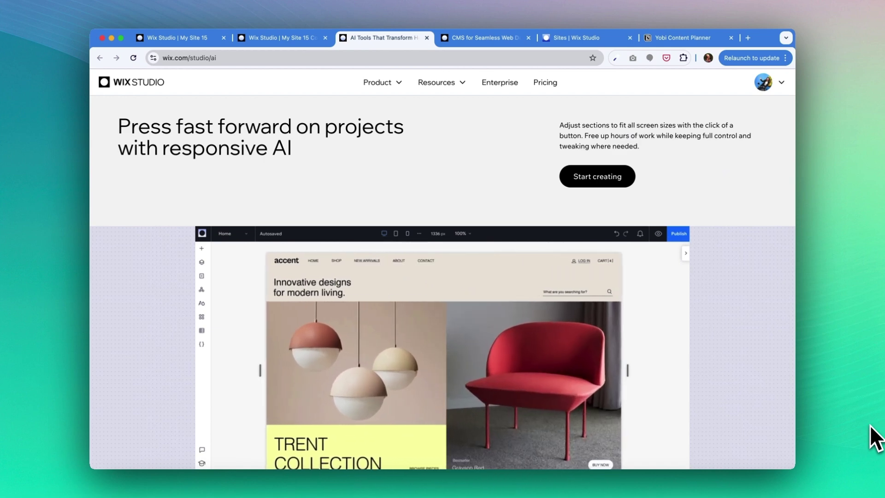
scroll(724, 391, "down", 10)
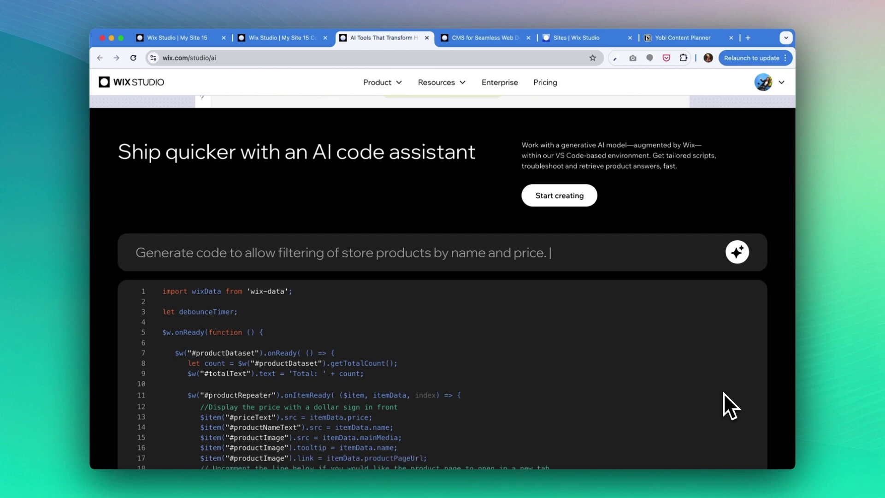
scroll(723, 393, "down", 10)
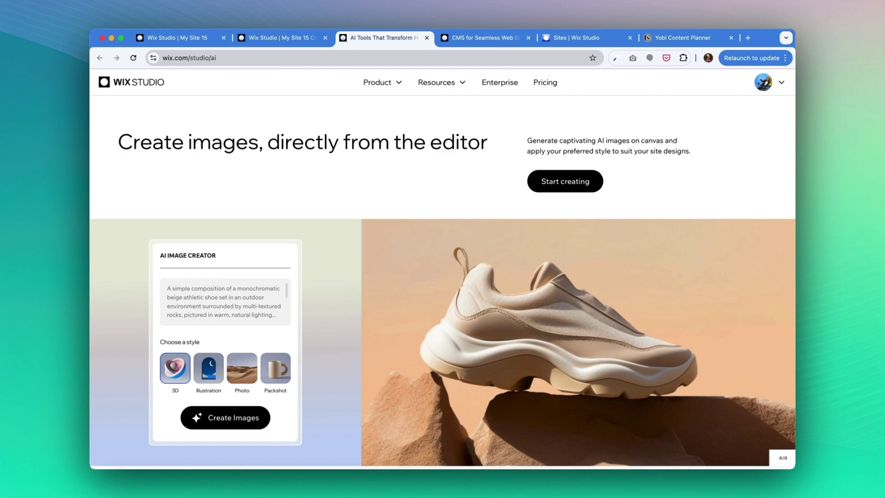
scroll(733, 429, "down", 10)
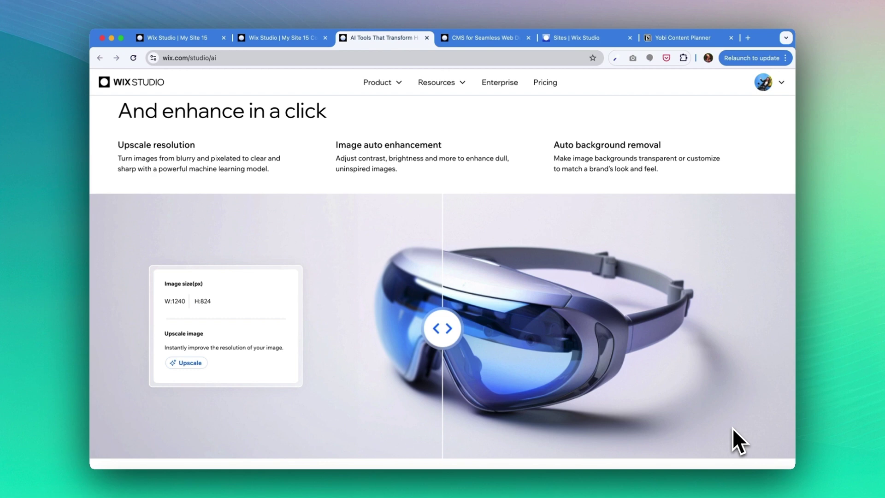
scroll(732, 428, "down", 10)
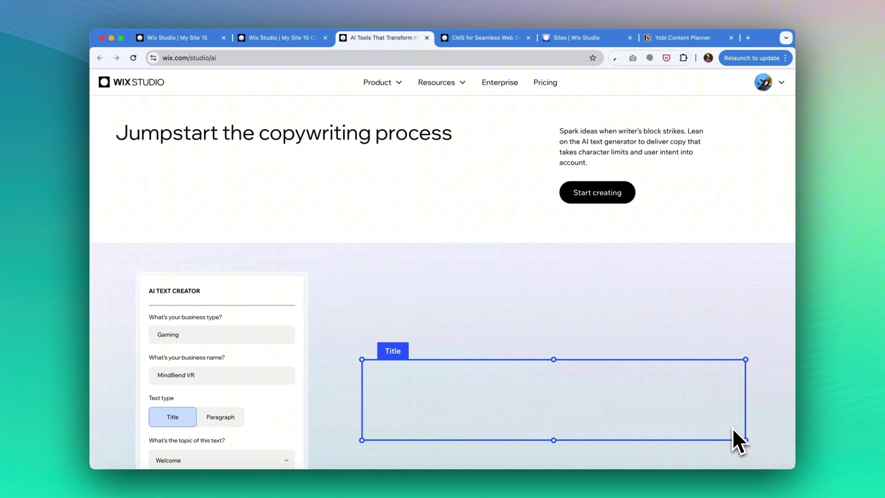
scroll(732, 428, "down", 2)
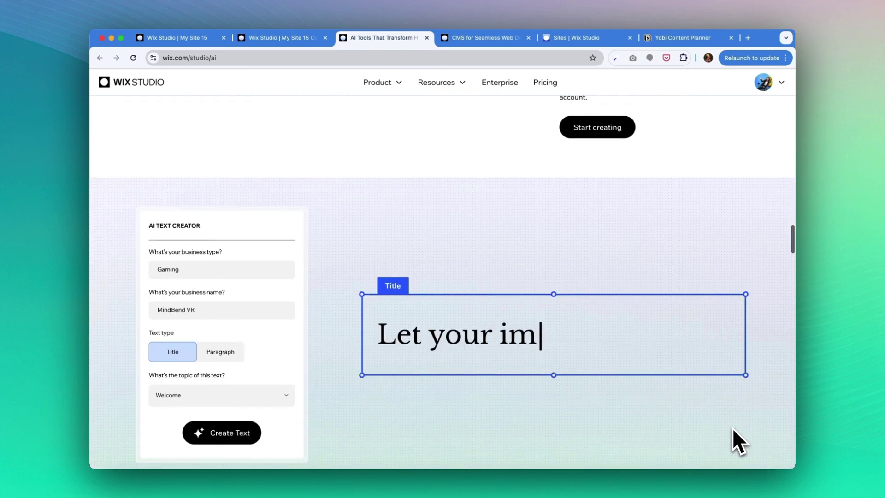
scroll(733, 428, "down", 2)
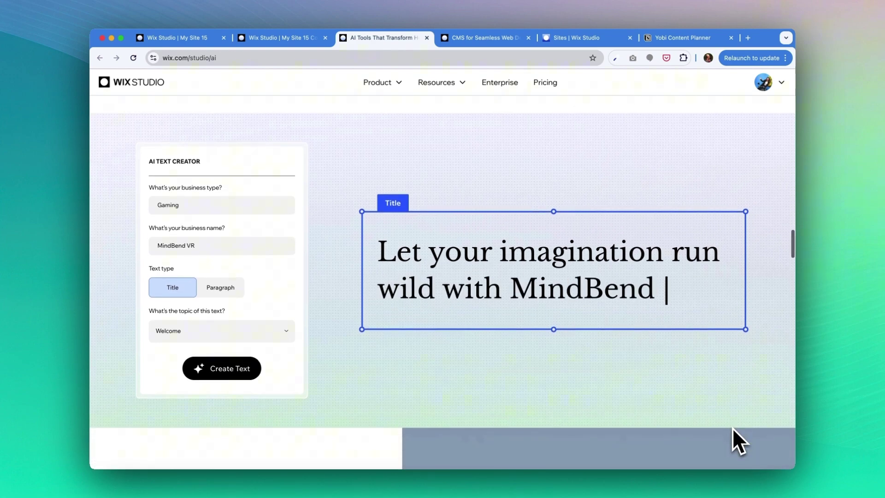
scroll(733, 429, "down", 7)
scroll(733, 428, "down", 1)
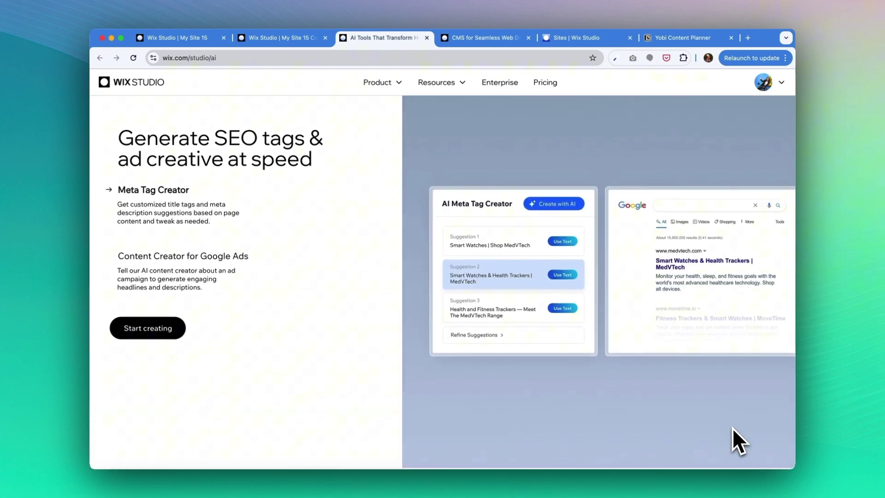
scroll(732, 428, "down", 8)
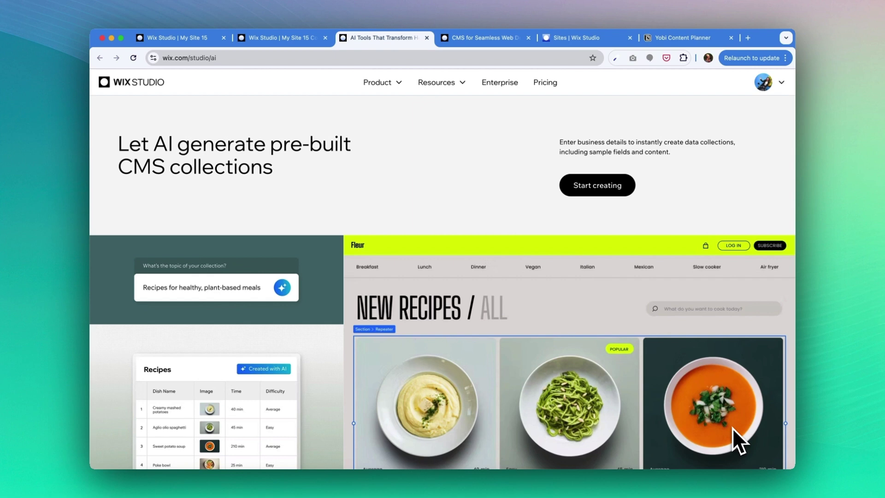
scroll(732, 428, "down", 1)
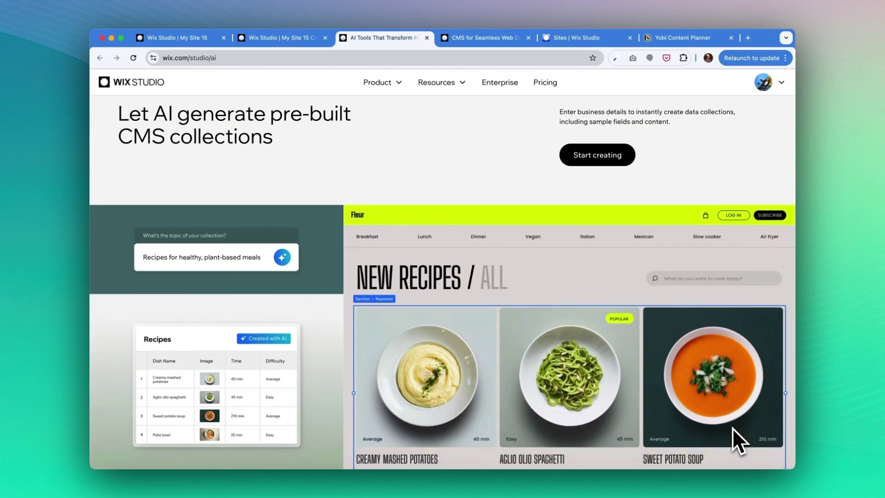
scroll(732, 428, "down", 2)
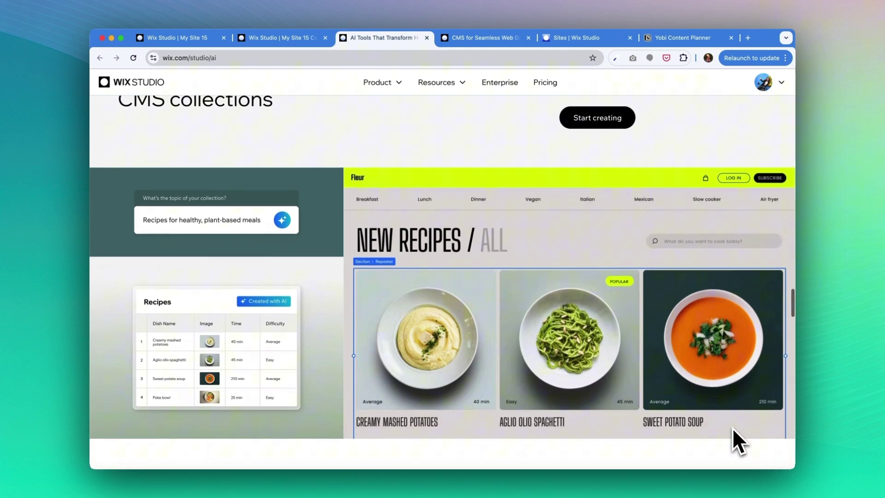
scroll(739, 442, "down", 2)
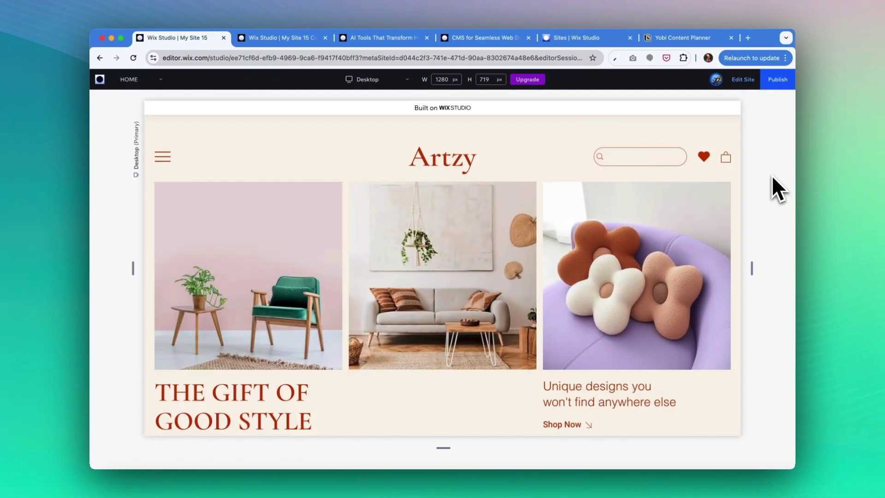
scroll(771, 176, "down", 3)
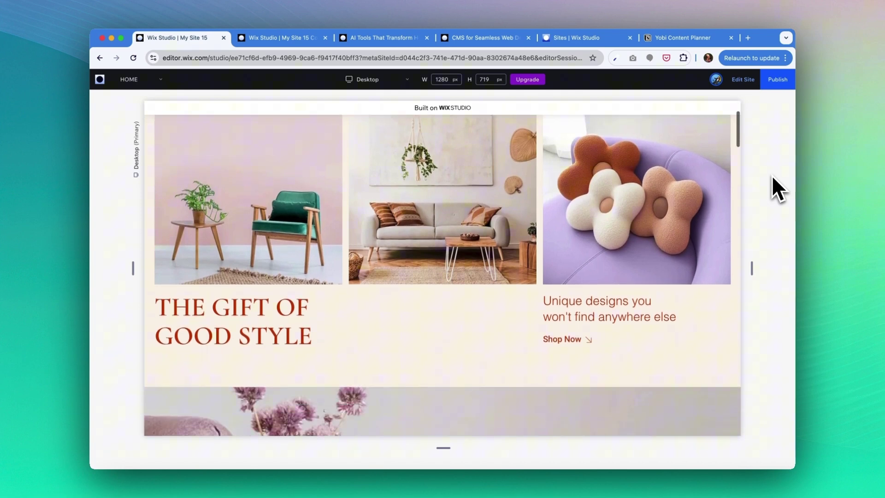
scroll(772, 175, "down", 10)
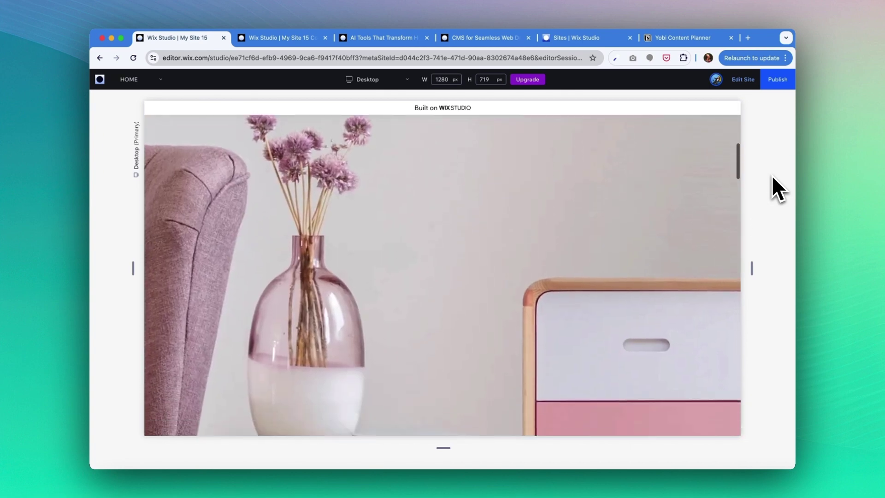
scroll(772, 176, "down", 5)
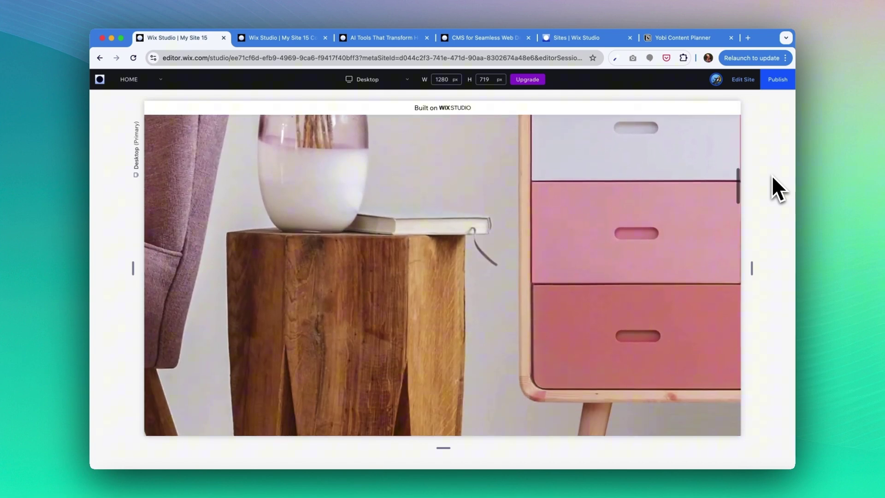
scroll(772, 175, "down", 5)
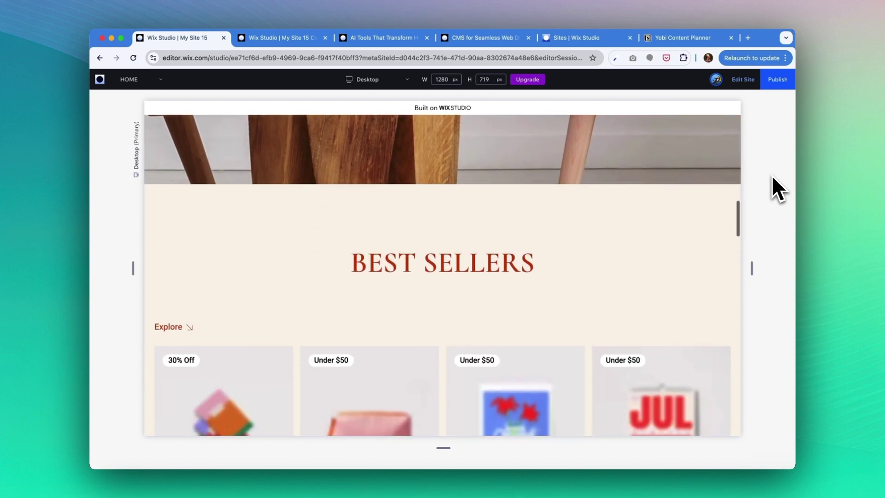
scroll(772, 177, "down", 3)
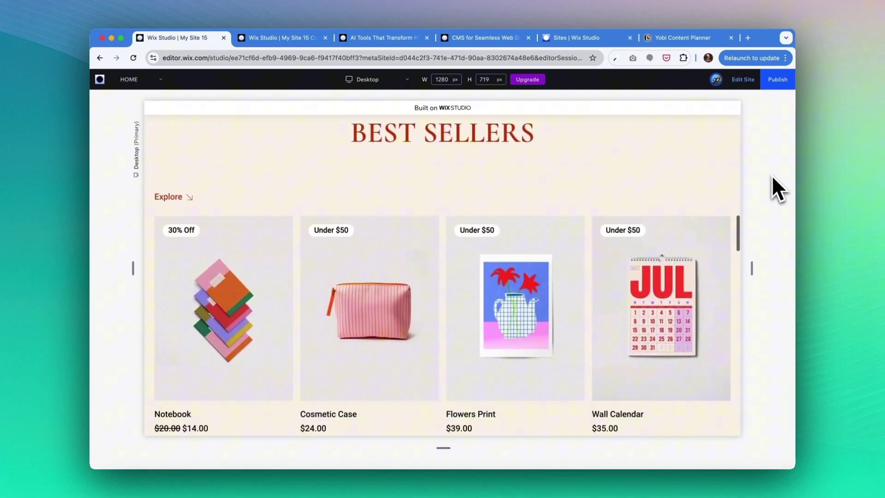
scroll(773, 177, "down", 5)
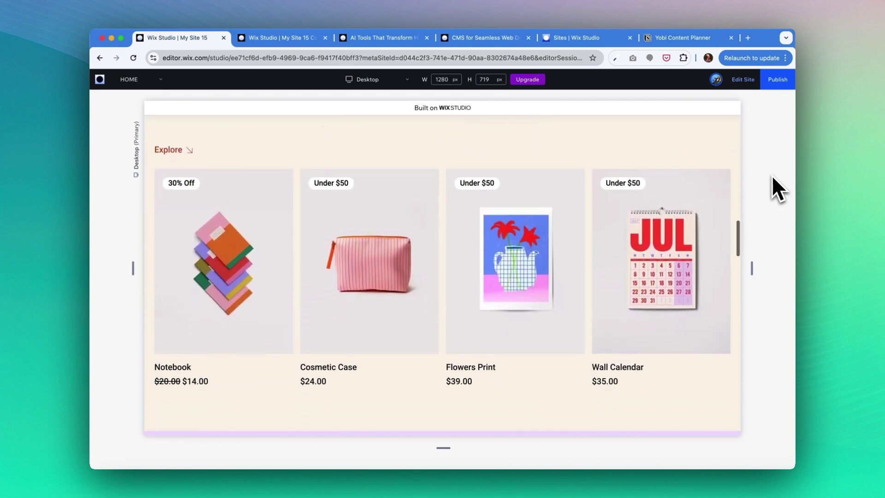
scroll(772, 177, "down", 2)
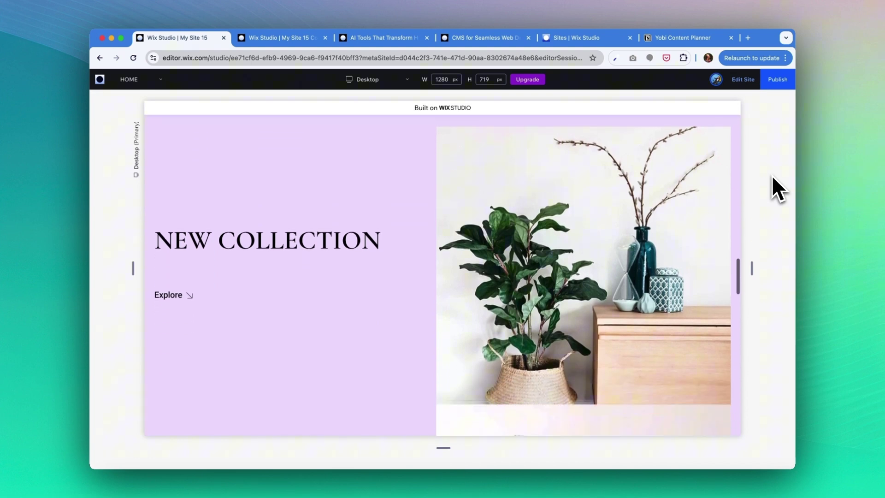
scroll(773, 177, "down", 5)
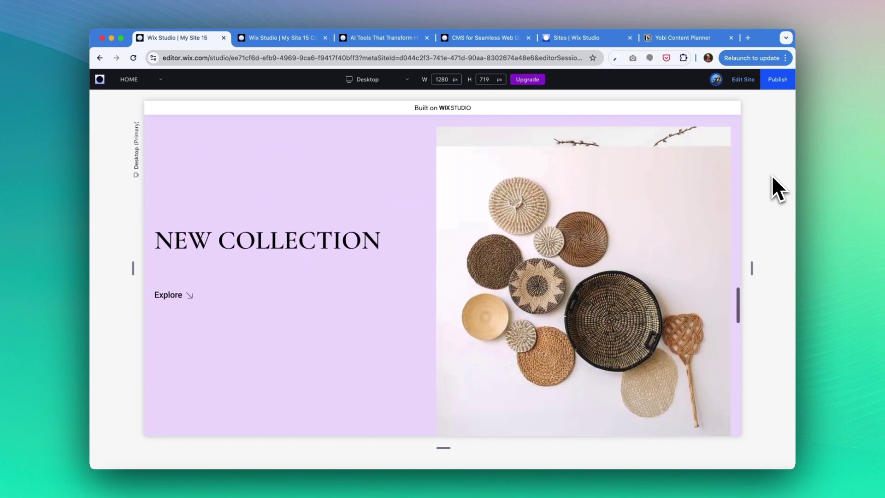
scroll(772, 175, "down", 8)
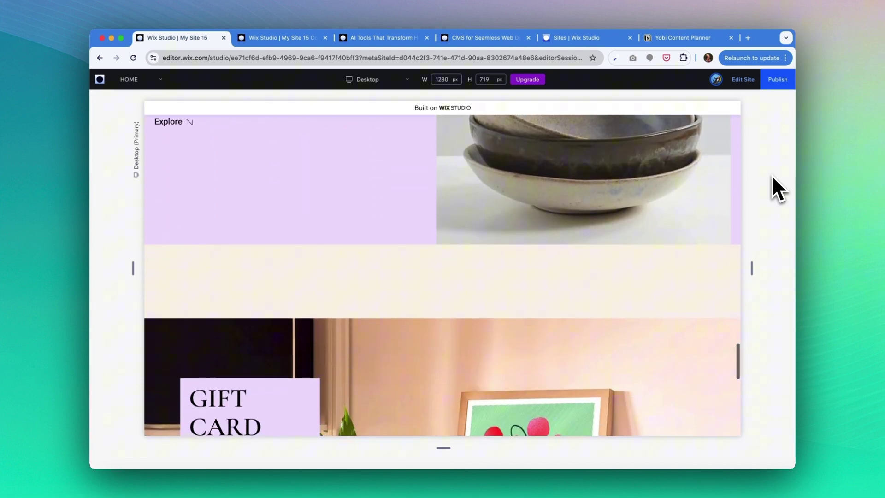
scroll(772, 177, "down", 2)
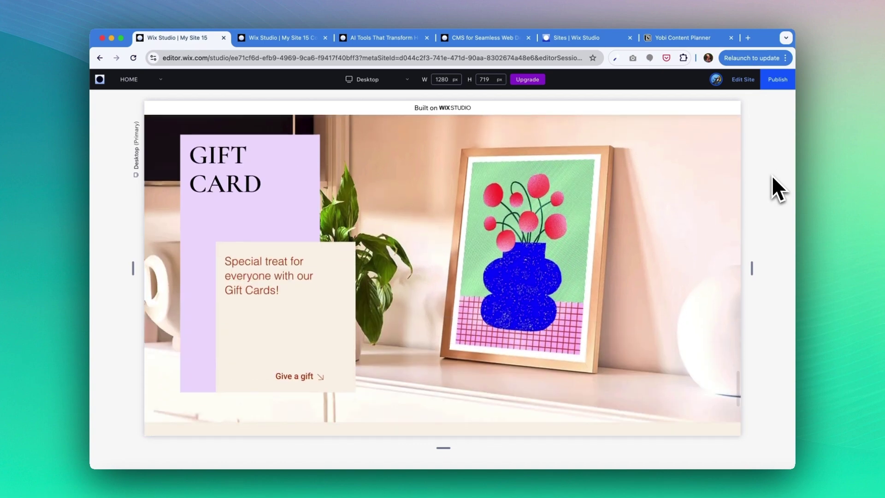
scroll(772, 175, "down", 2)
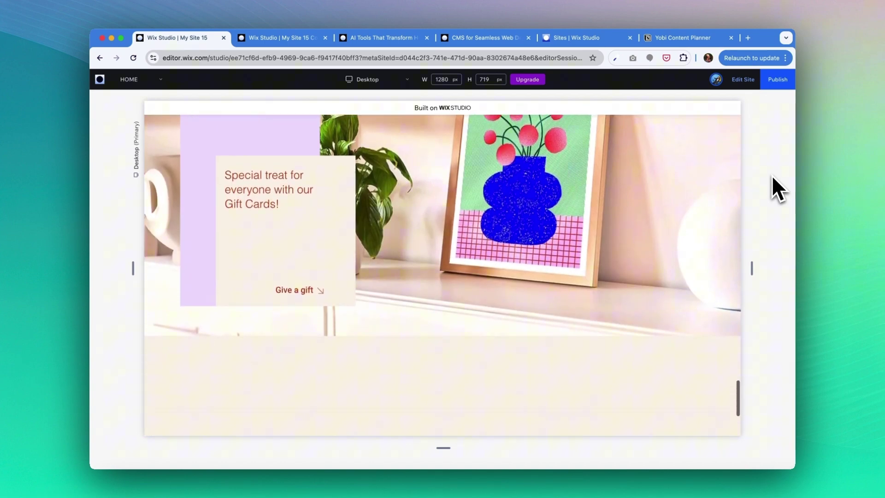
scroll(771, 175, "down", 3)
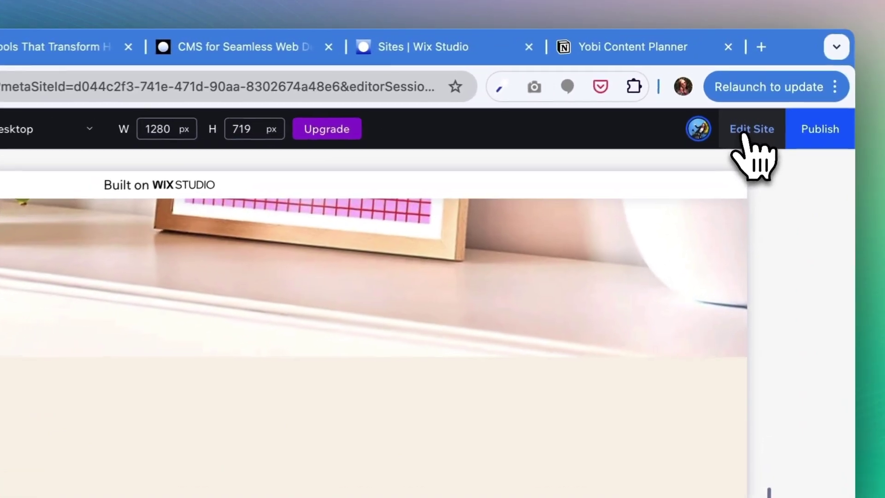
Open the Artzy site for editing and select the potted-plant image beside NEW COLLECTION.
left_click(743, 80)
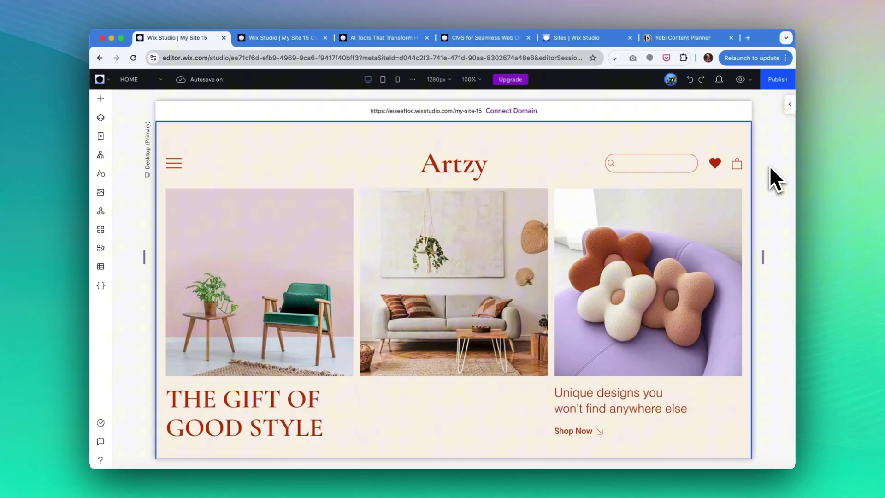
scroll(769, 165, "down", 5)
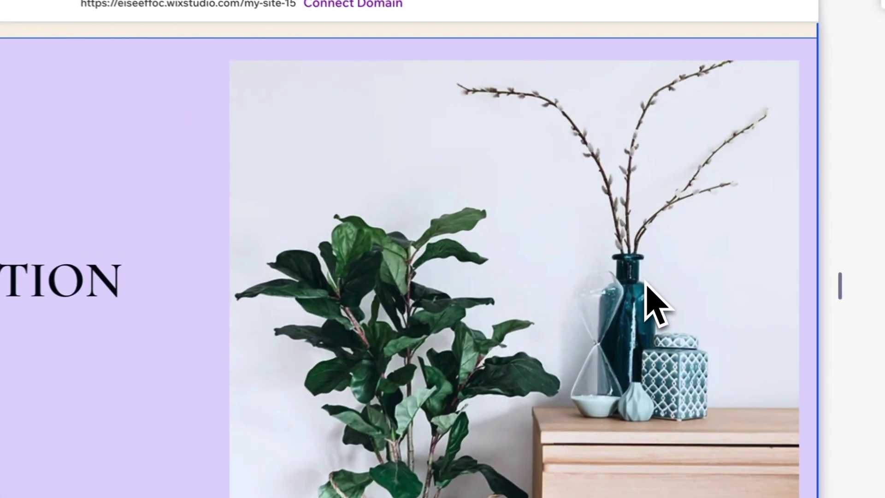
left_click(645, 286)
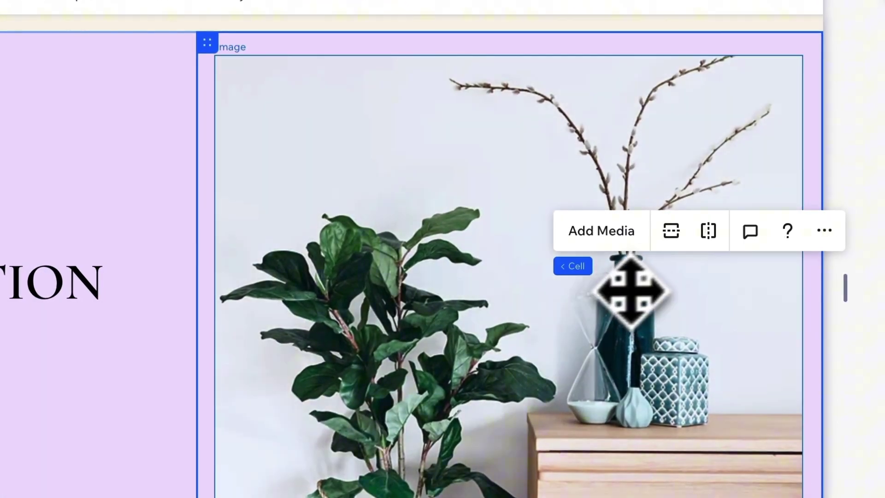
left_click(588, 295)
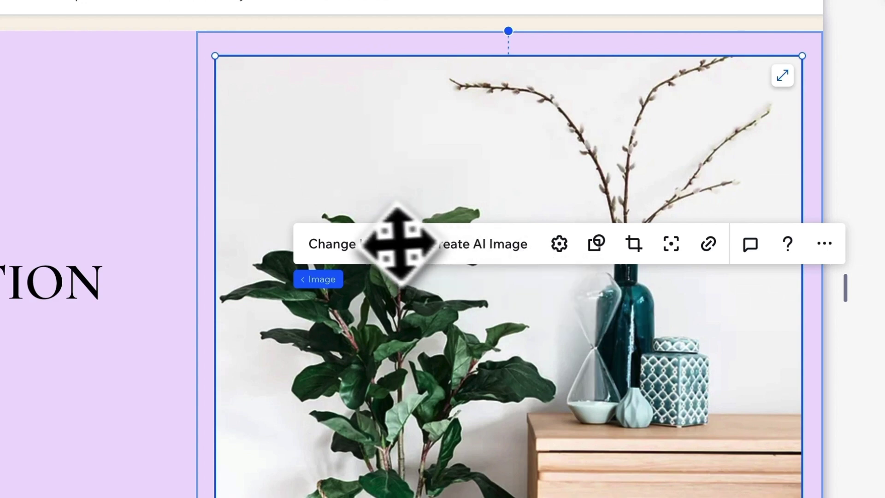
Swap it for the pink armchair and floor lamp image from a 'home decor bright color' search.
left_click(355, 247)
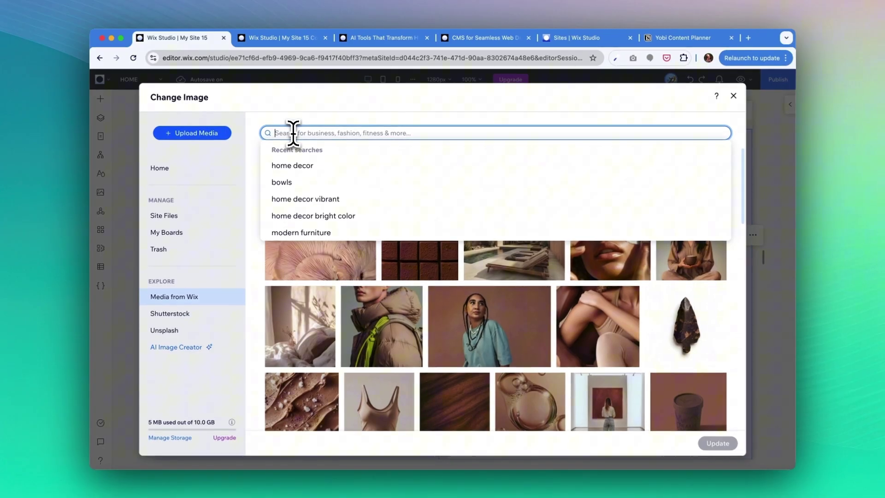
type("home decor bright color")
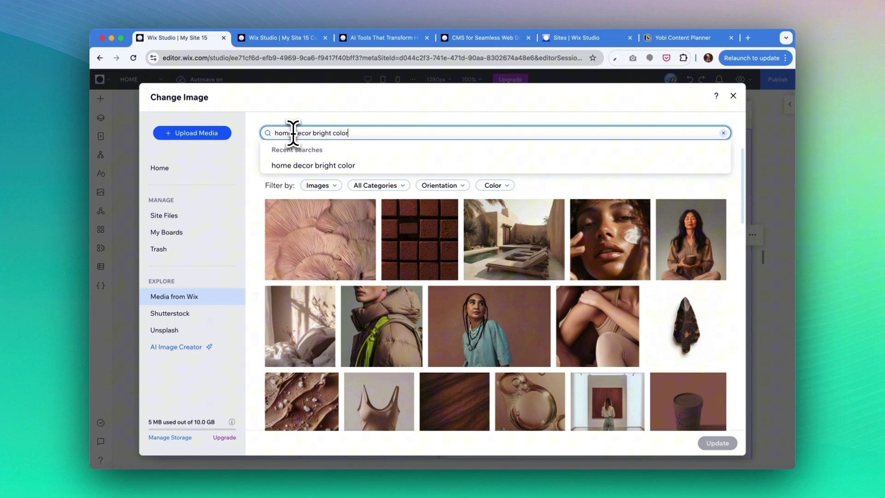
key("Return")
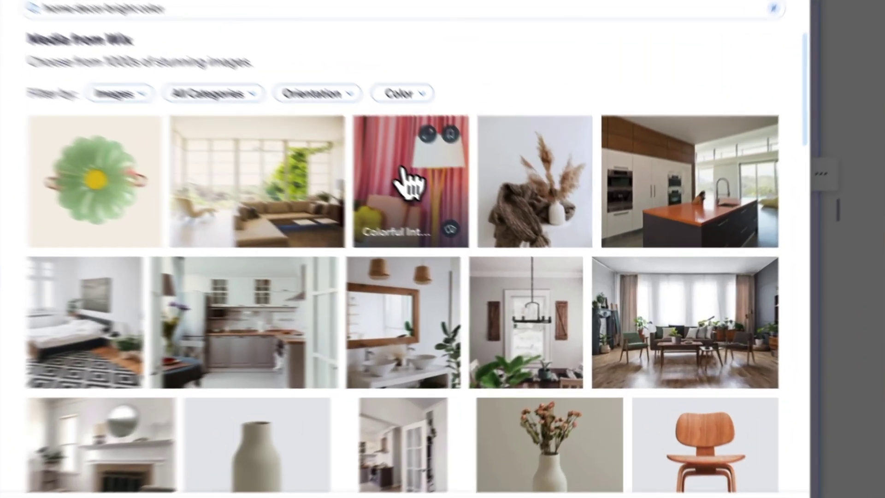
left_click(500, 244)
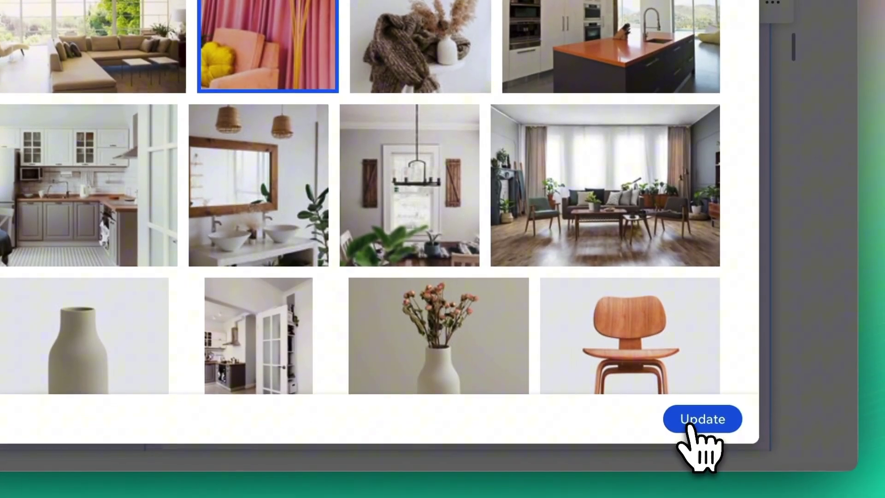
left_click(693, 420)
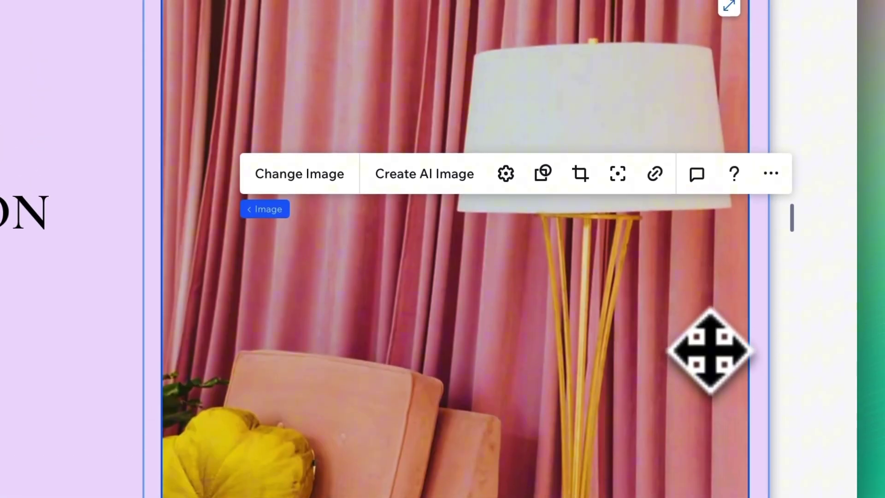
Select the stacked-bowls image and generate a Photo-style AI image of yellow glazed patterned bowls.
scroll(710, 350, "down", 5)
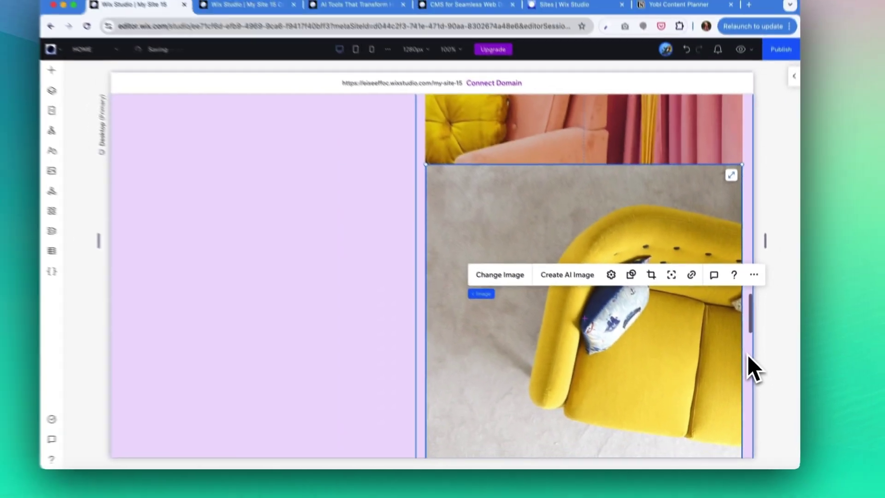
scroll(758, 257, "down", 5)
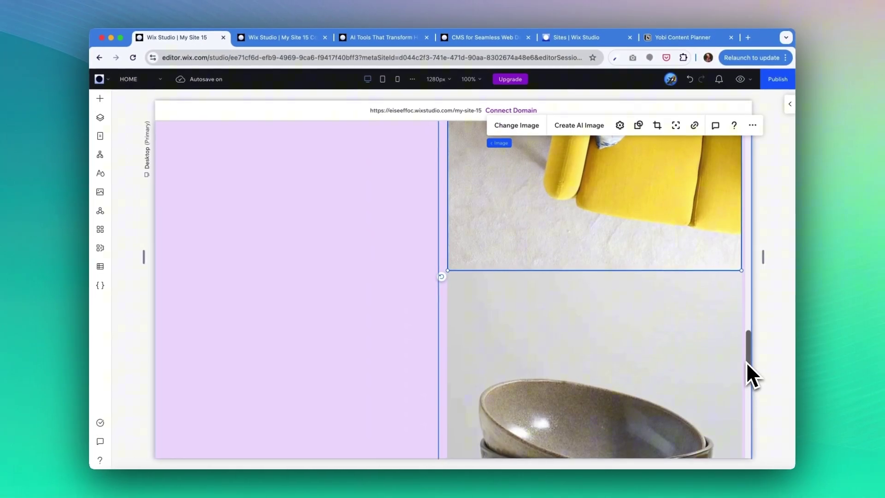
scroll(747, 363, "down", 5)
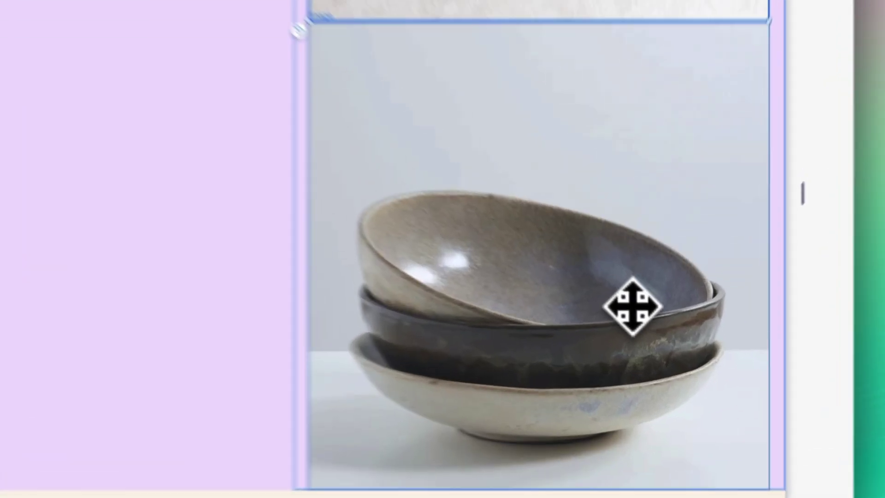
left_click(655, 330)
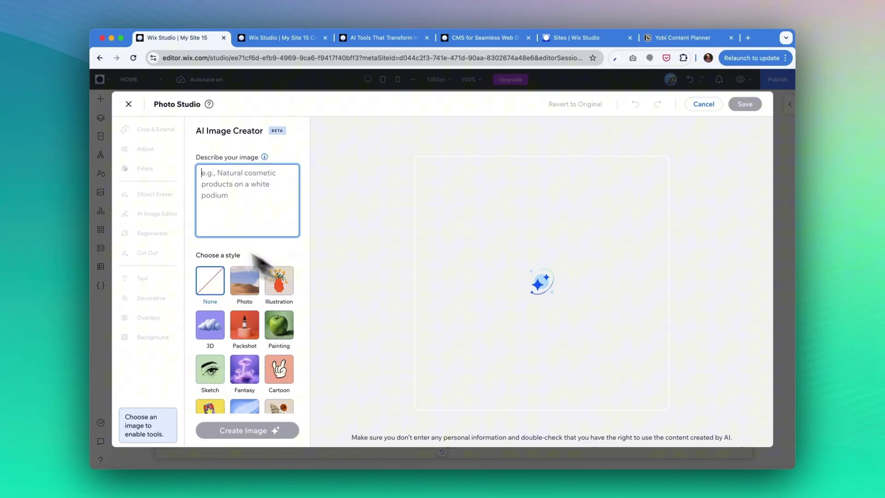
type("two yellow glazed clay bowls stacked with modern minimal patterns in a white background")
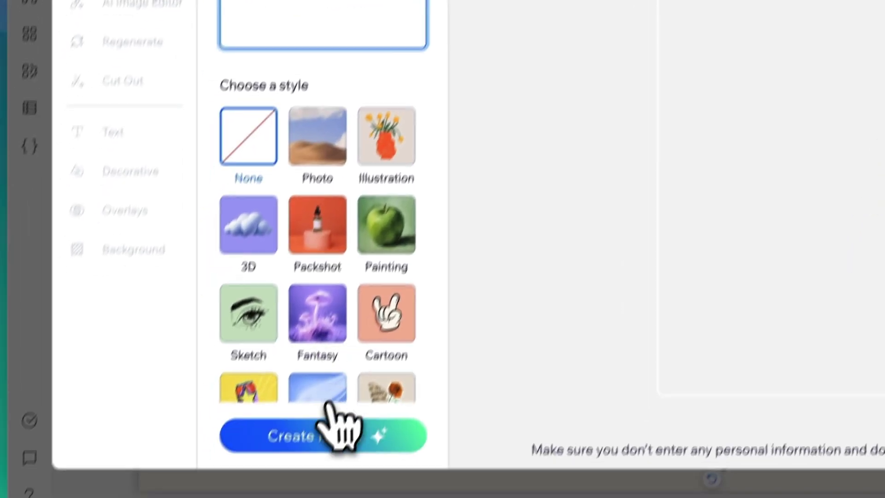
left_click(337, 427)
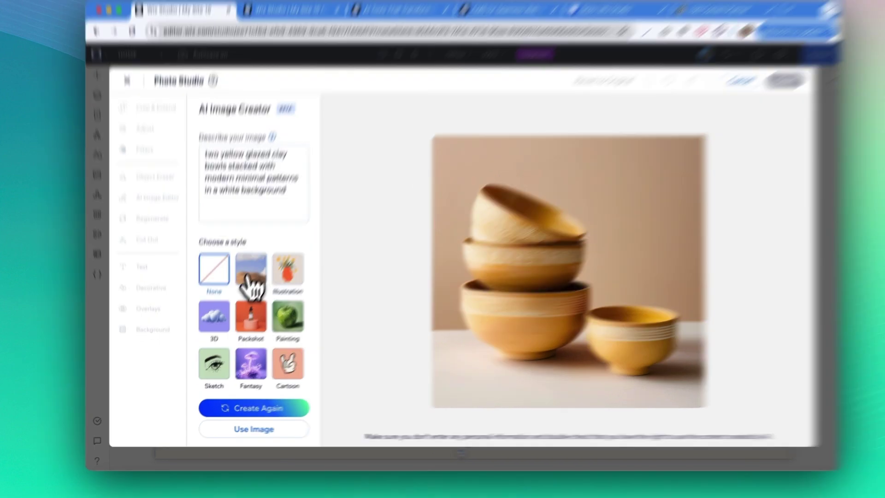
left_click(242, 289)
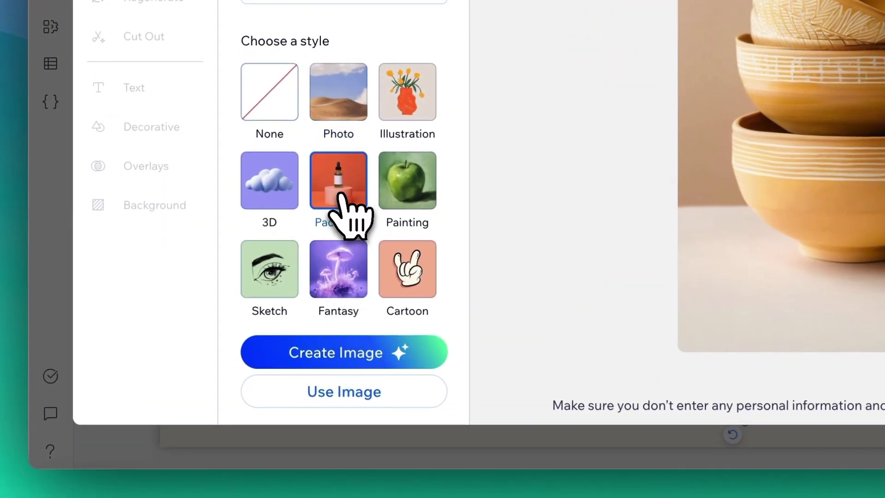
left_click(314, 352)
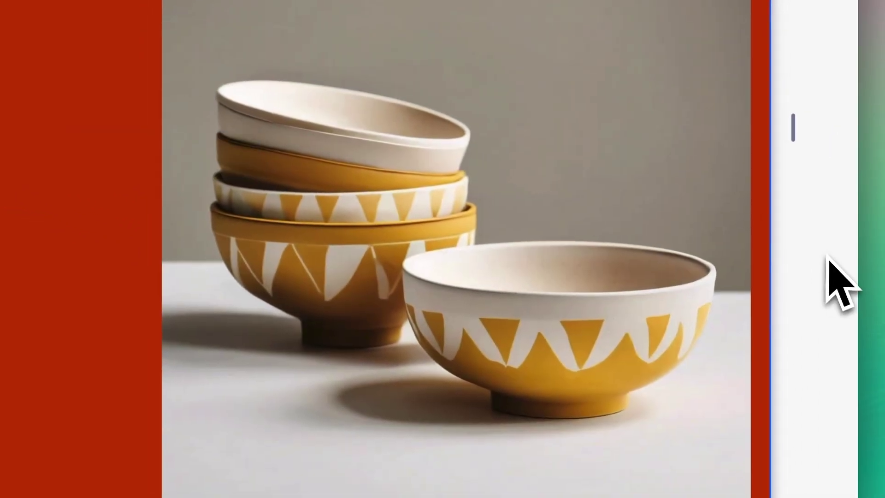
scroll(828, 258, "down", 2)
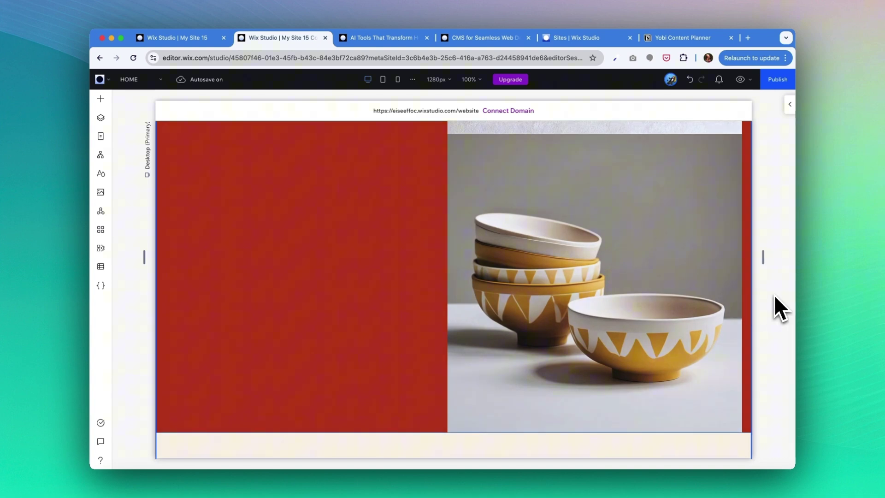
scroll(774, 295, "up", 3)
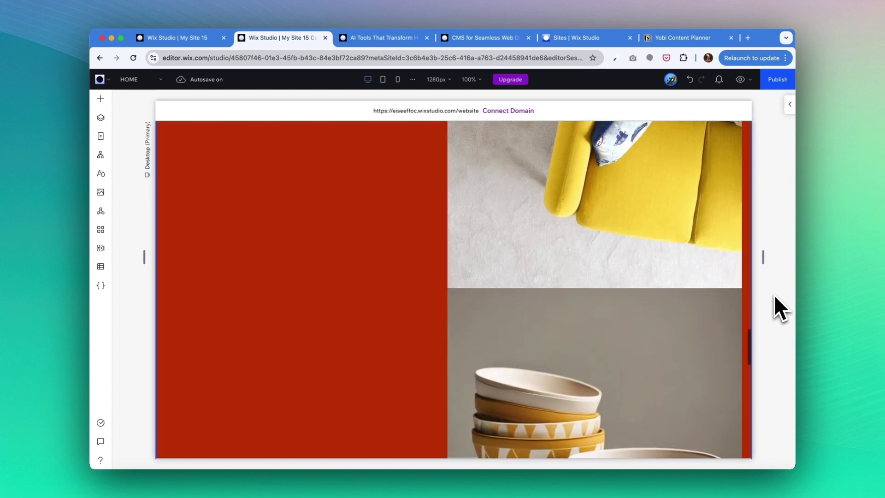
scroll(774, 294, "up", 5)
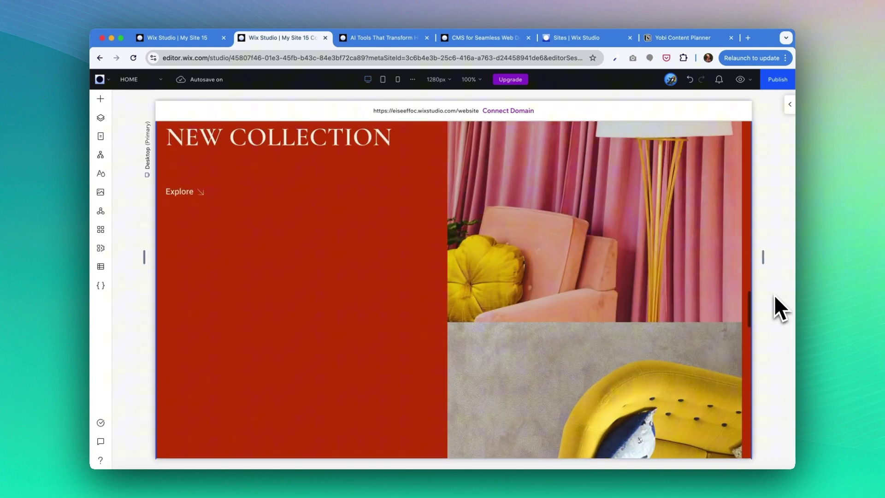
scroll(773, 295, "up", 3)
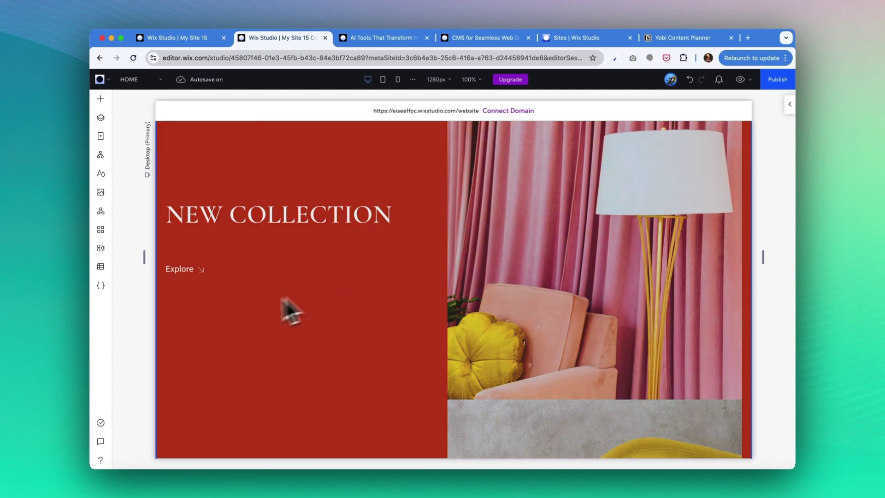
Return to the Artzy editor and select the THE GIFT OF GOOD STYLE heading text.
key("ctrl+shift+Tab")
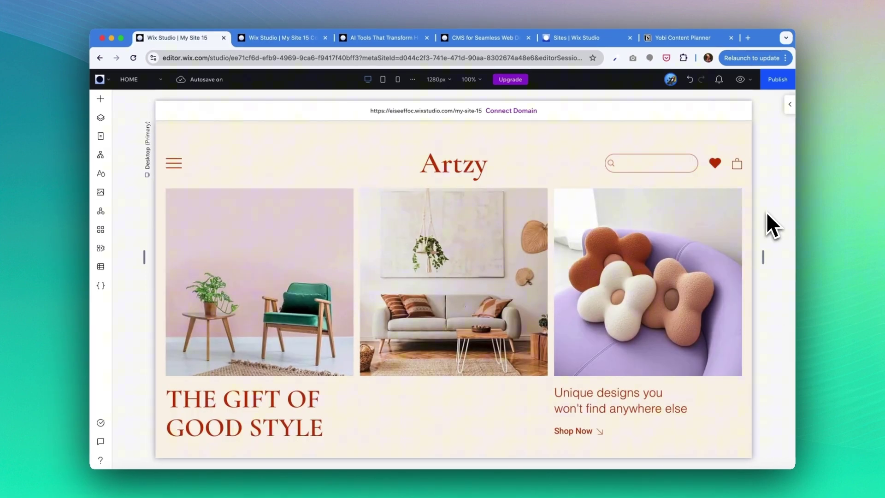
scroll(766, 211, "down", 2)
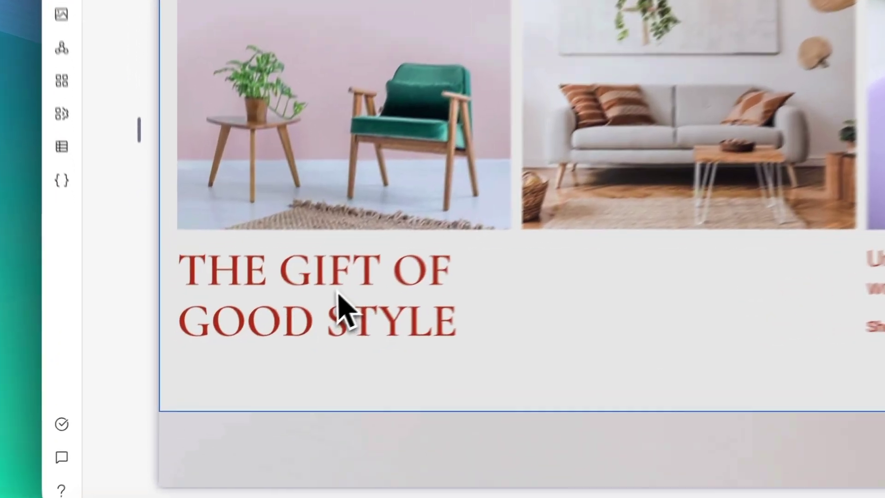
left_click(260, 349)
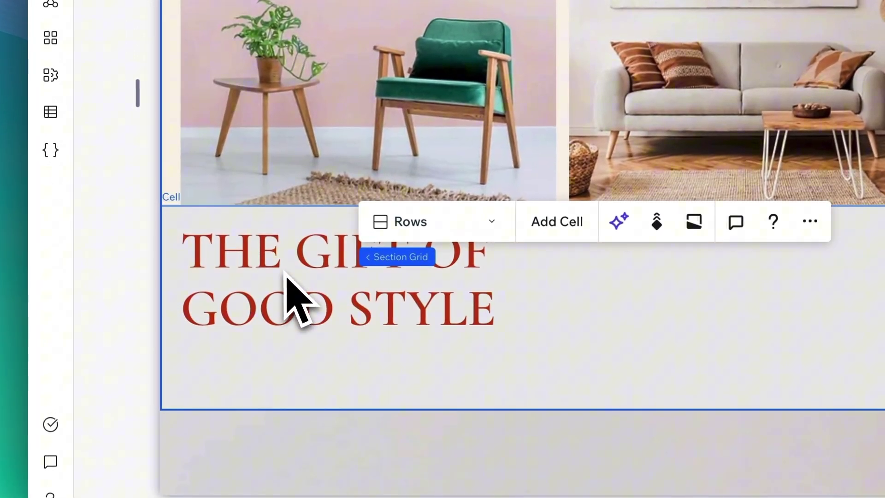
left_click(284, 272)
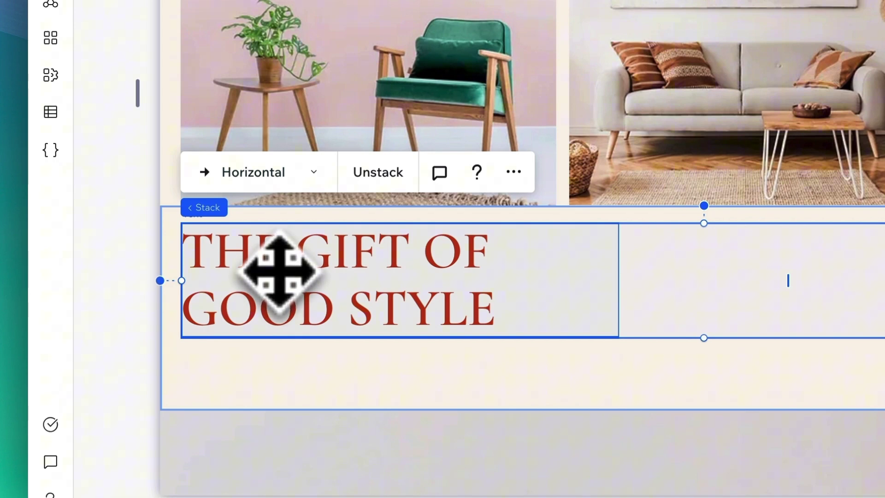
left_click(279, 272)
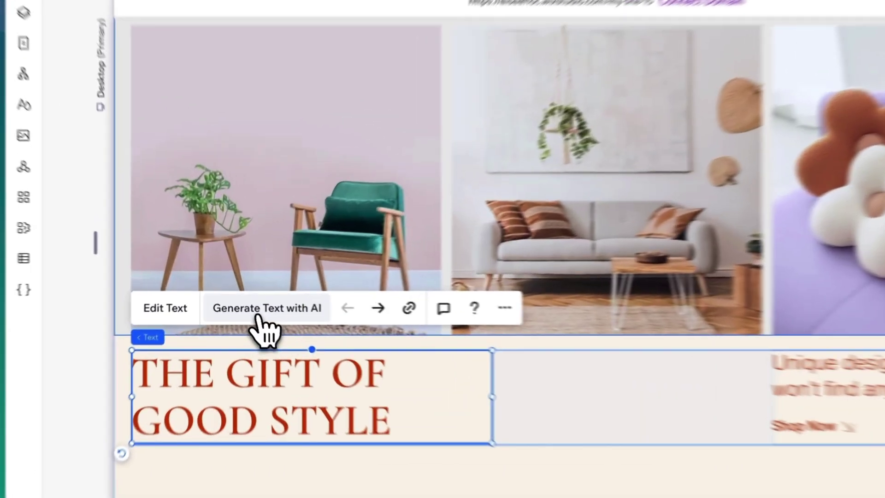
Generate AI heading text with the About topic and apply 'Creating Unique Spaces with Artzy'.
left_click(257, 318)
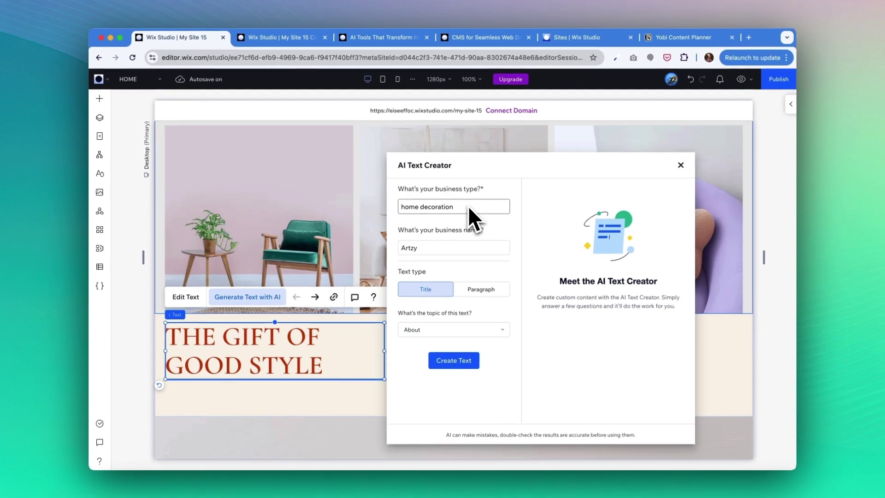
key("Tab")
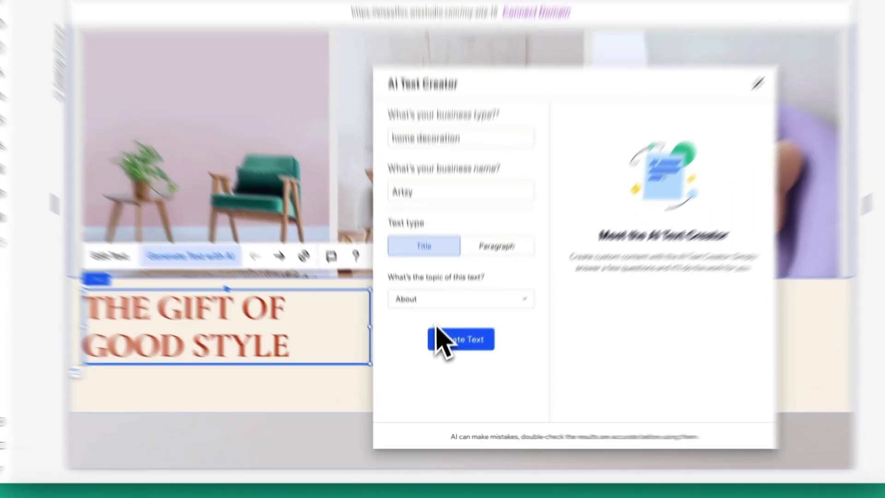
left_click(443, 330)
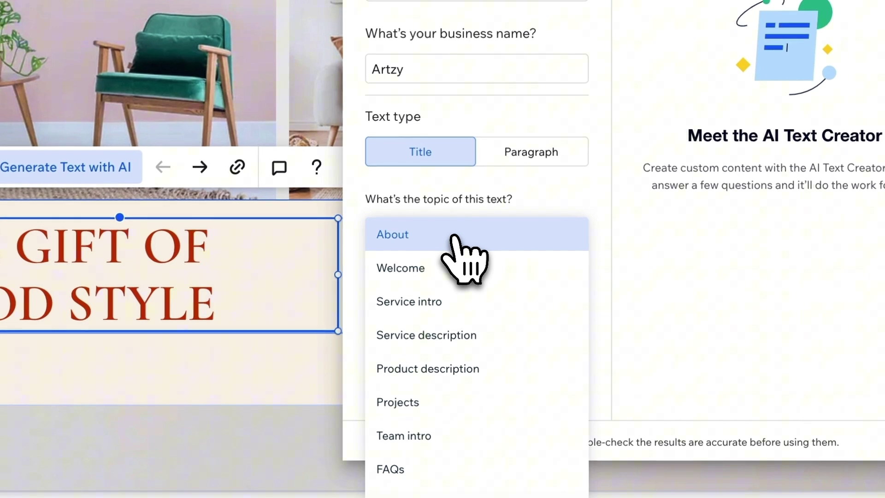
left_click(454, 236)
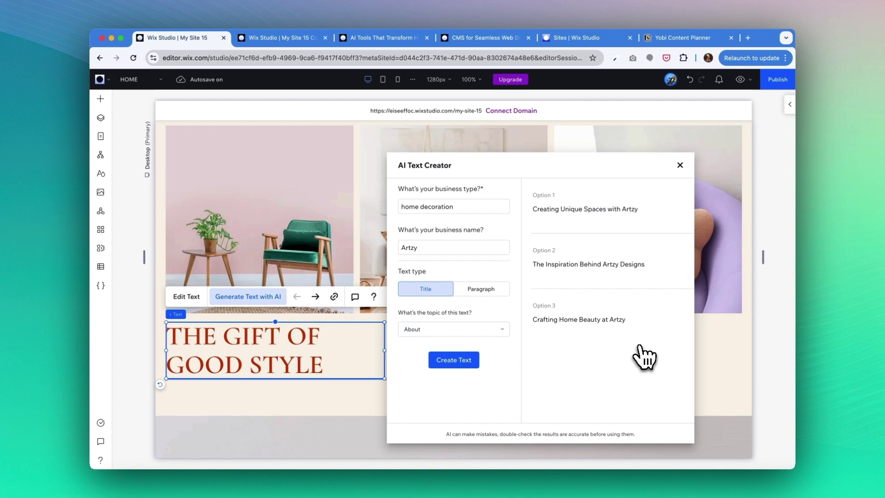
mouse_move(652, 225)
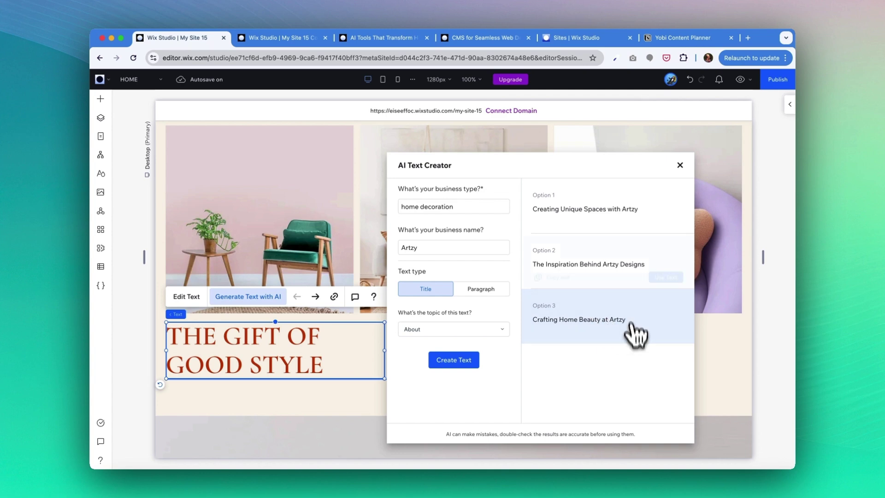
mouse_move(625, 213)
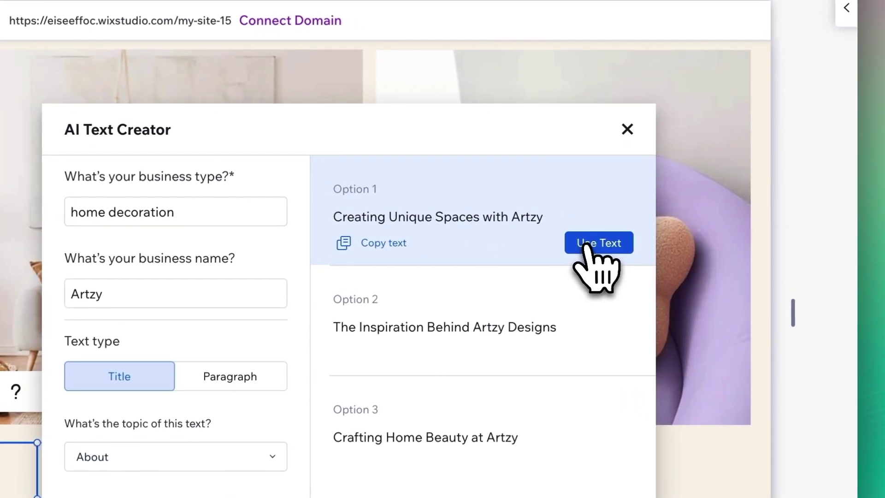
left_click(665, 223)
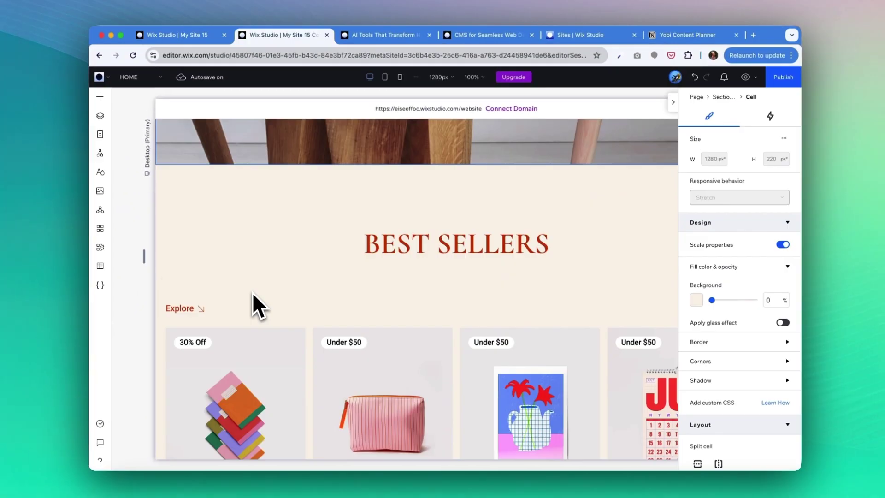
scroll(252, 293, "down", 10)
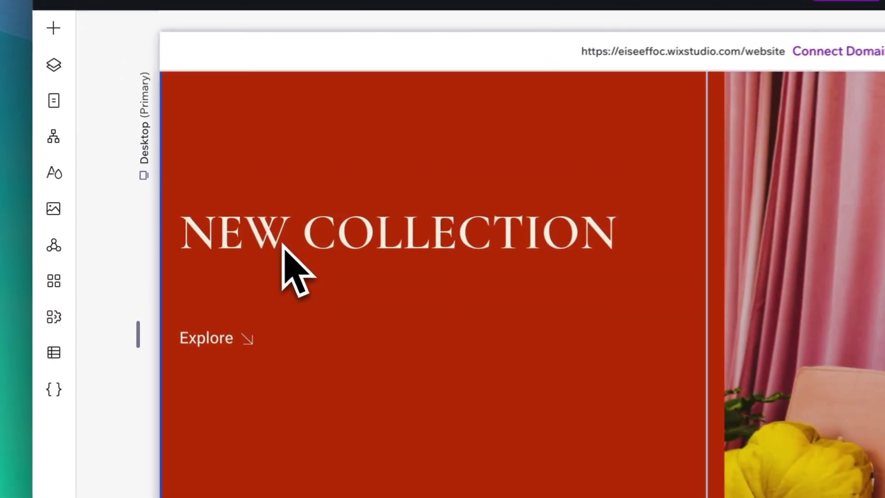
Add a paragraph text element beneath the NEW COLLECTION heading in the red section.
left_click(248, 236)
left_click(248, 236)
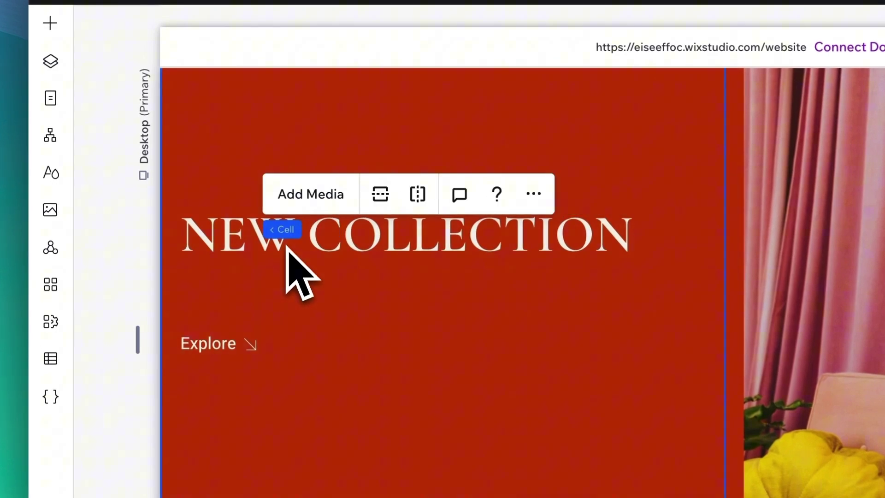
left_click(288, 247)
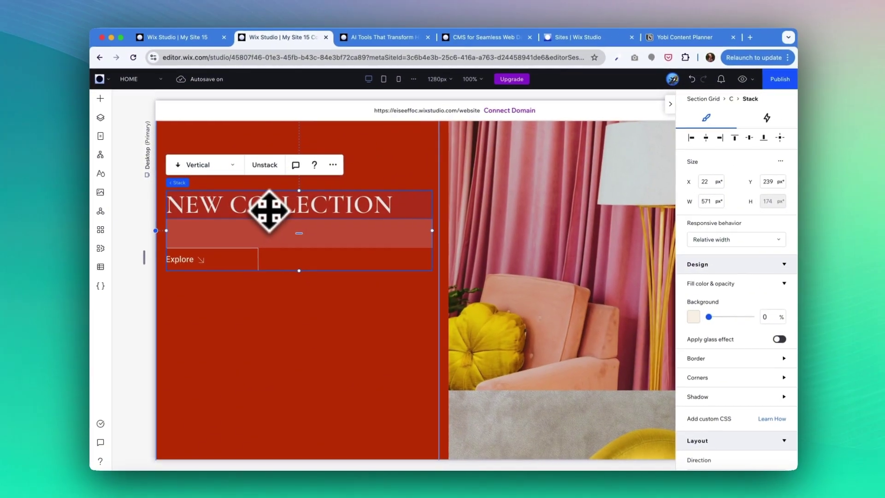
left_click(386, 248)
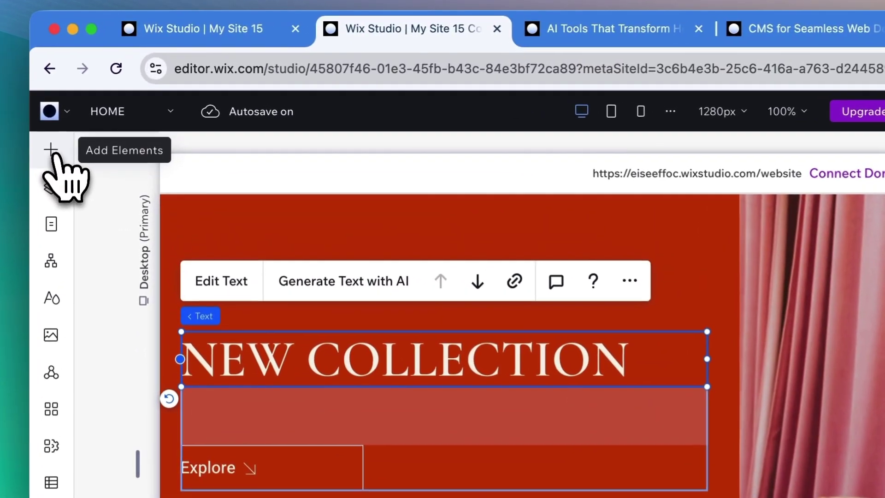
left_click(51, 149)
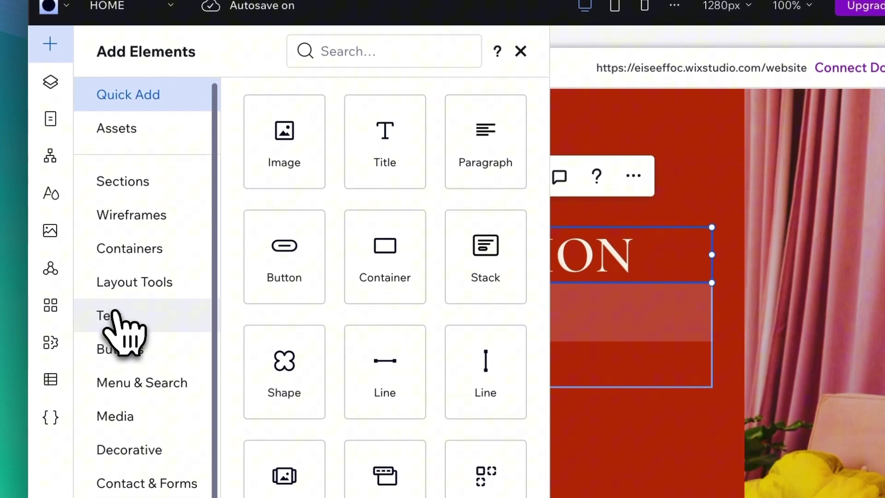
left_click(113, 398)
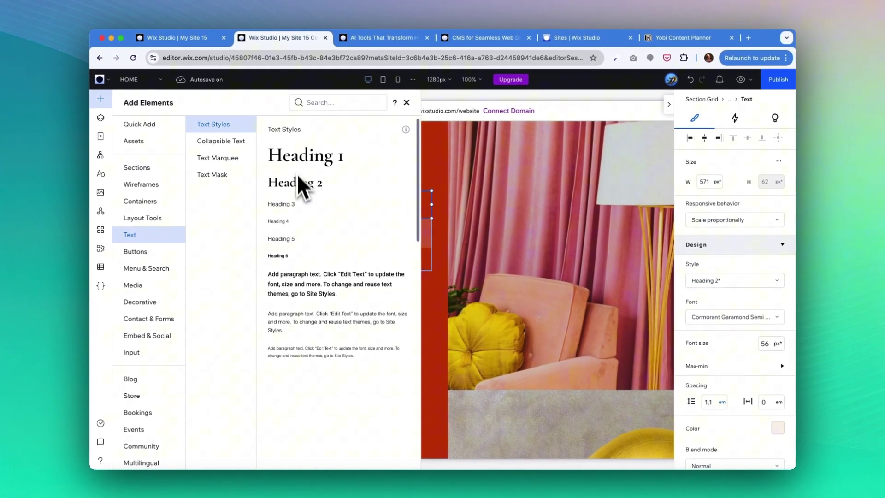
left_click(295, 280)
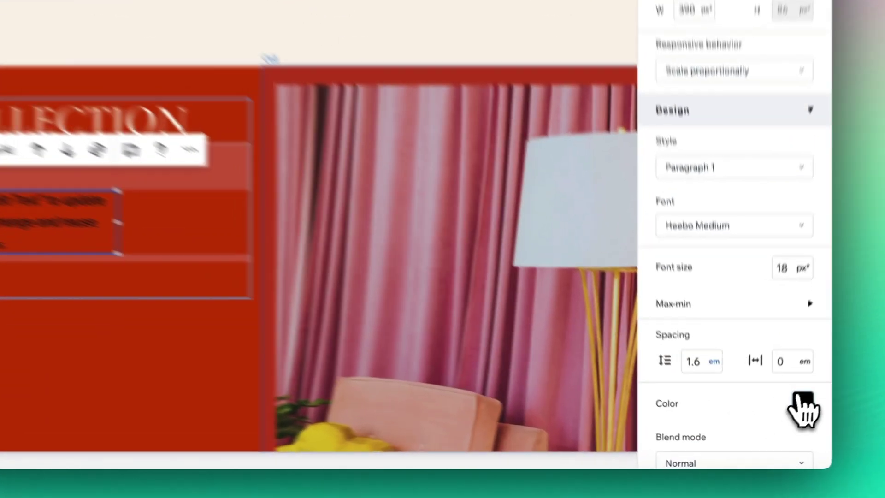
left_click(777, 427)
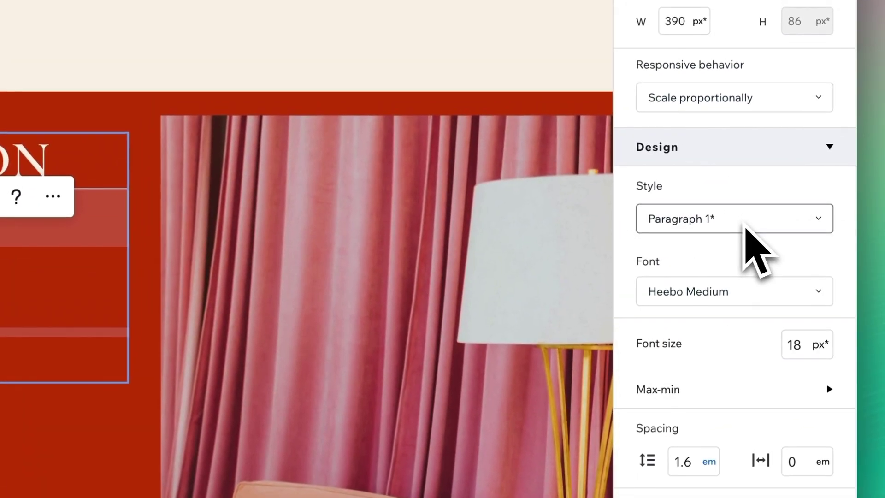
Style the new paragraph as Paragraph 2 with a light cream text colour.
left_click(741, 222)
scroll(675, 318, "down", 4)
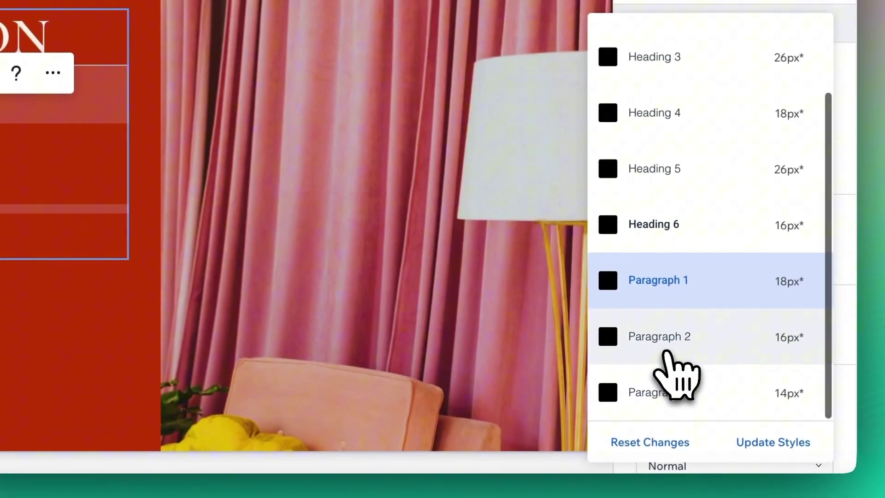
left_click(658, 336)
left_click(682, 256)
left_click(667, 235)
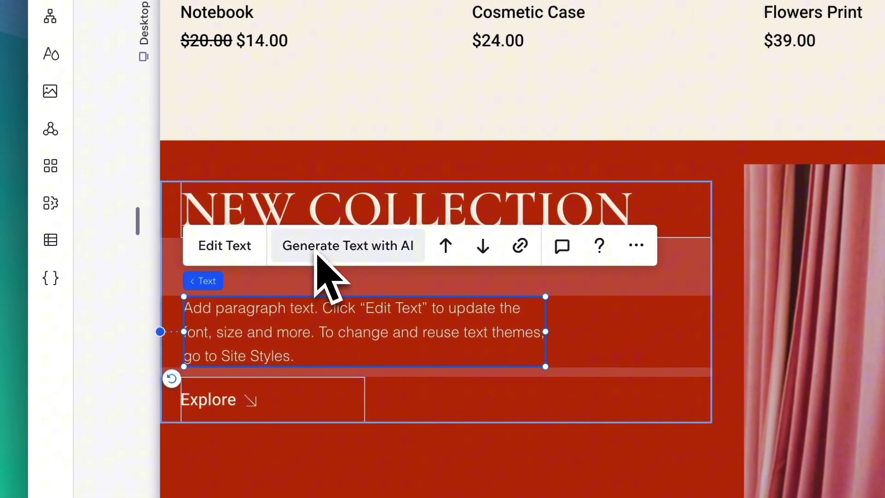
Generate an AI product description for 'Spring Collection' about bringing nature indoors with vibrant colours.
left_click(325, 256)
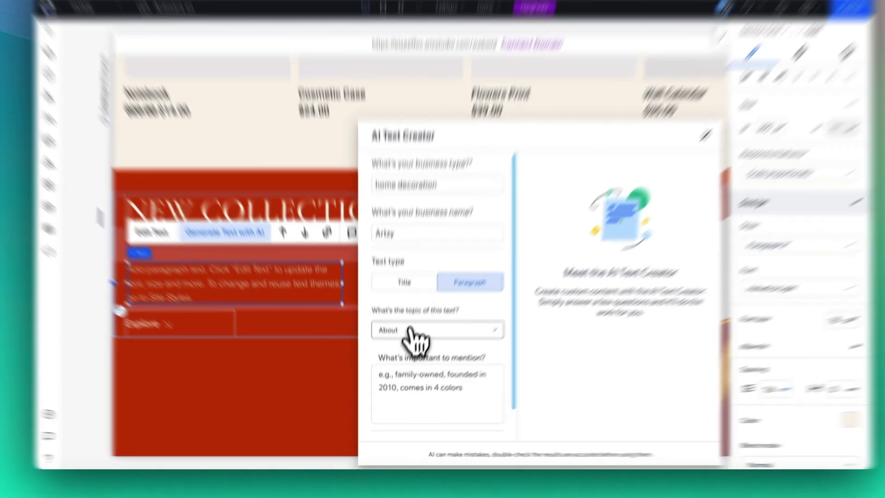
left_click(418, 352)
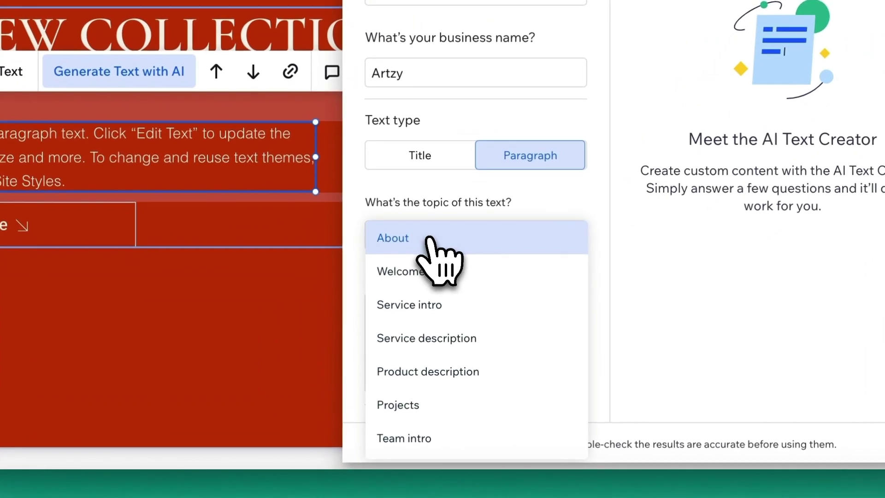
left_click(423, 371)
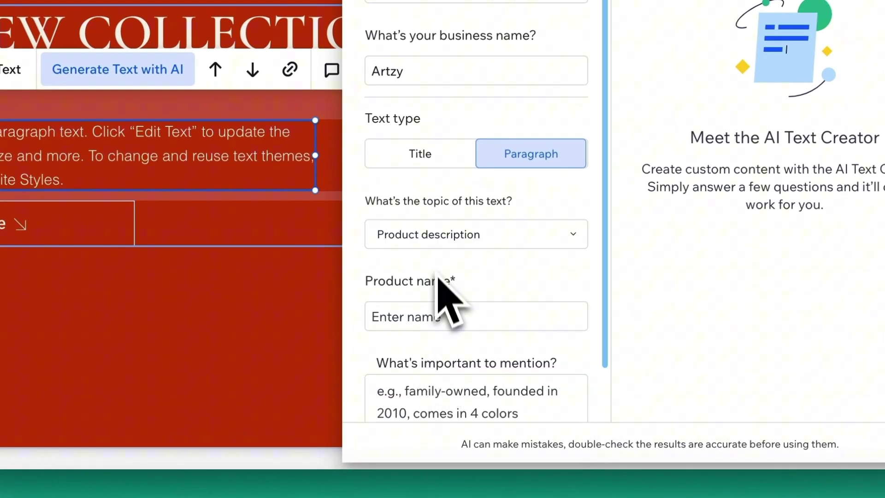
left_click(406, 317)
type("Spring Collection")
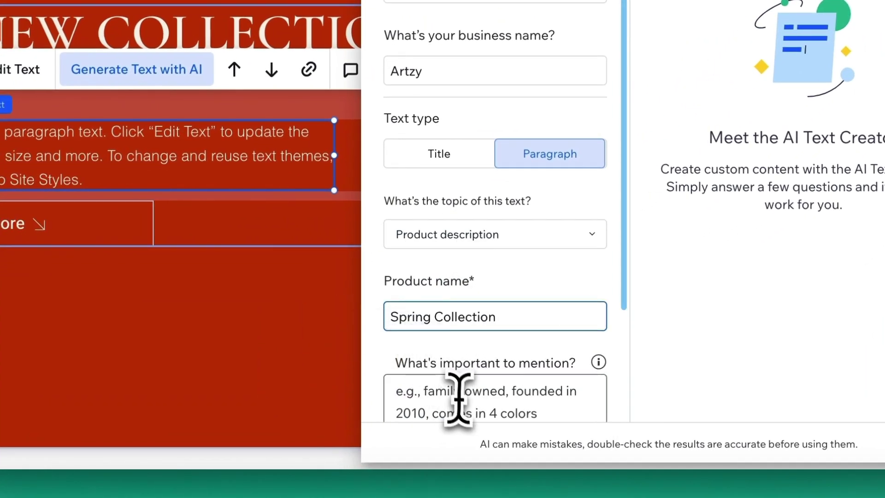
type("explore our new spring collection of products bringing nature indoors with vibrant colors")
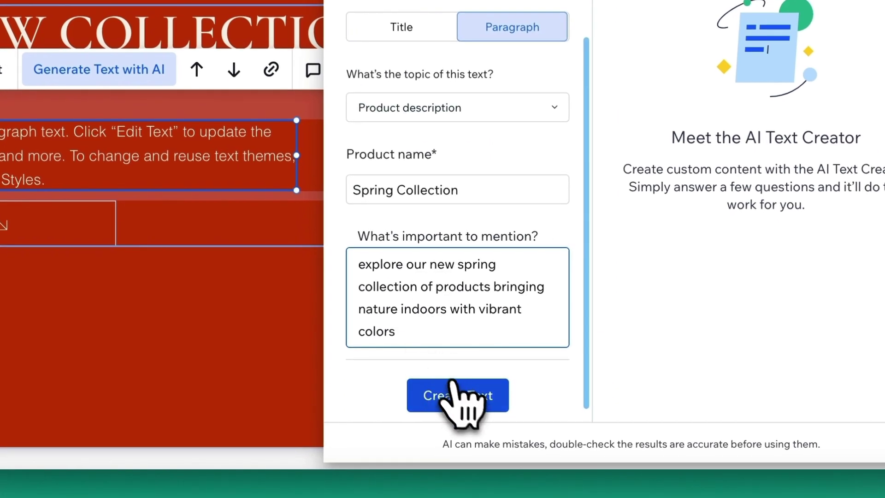
left_click(456, 395)
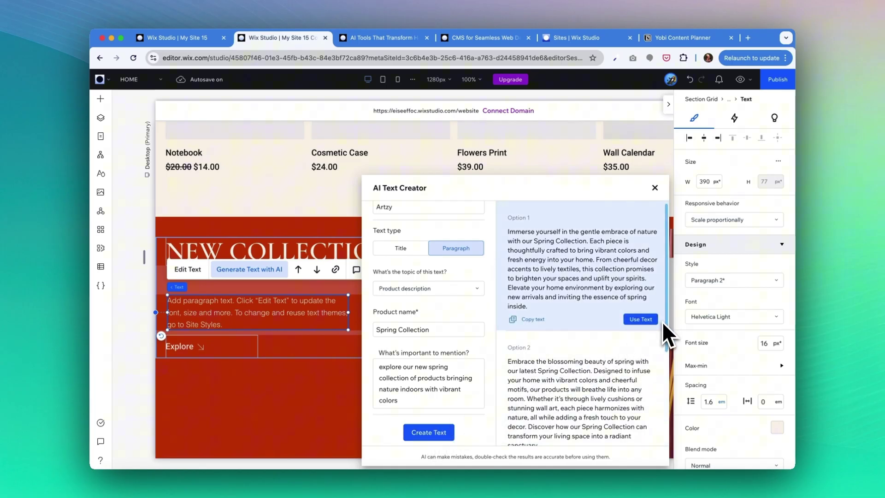
scroll(634, 384, "down", 5)
scroll(632, 391, "up", 3)
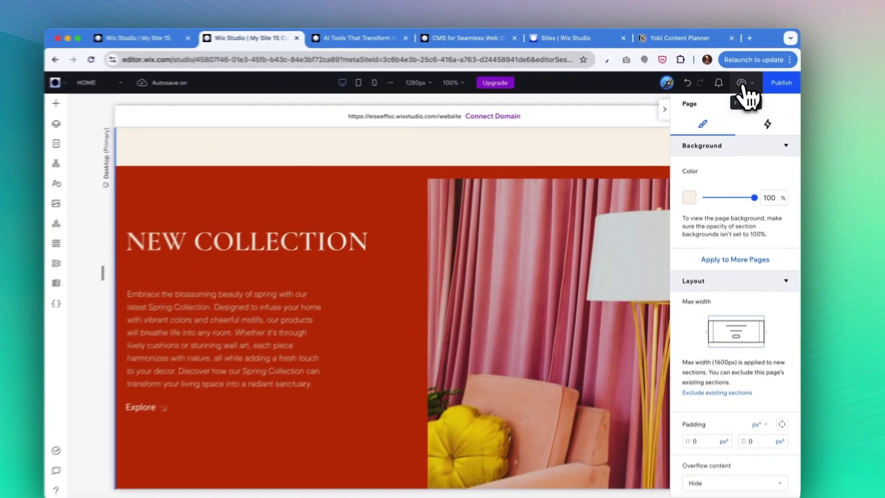
Preview the live page on desktop and scroll through it.
left_click(742, 83)
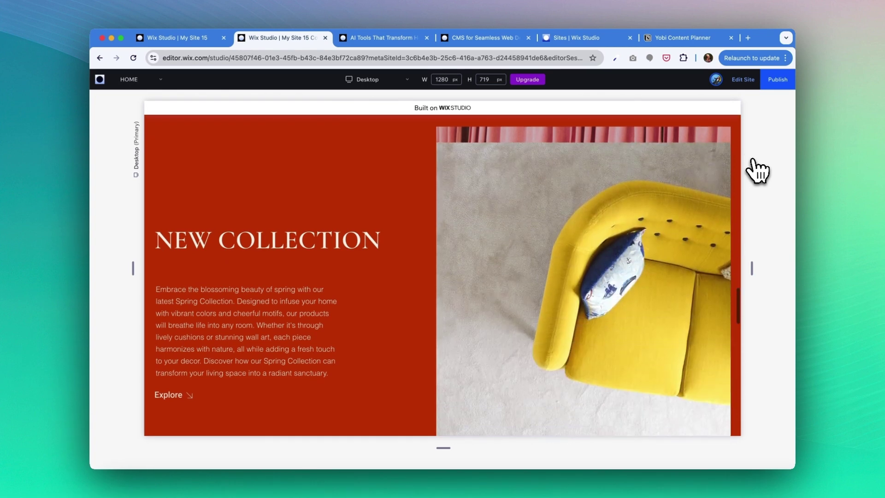
scroll(757, 171, "down", 2)
scroll(758, 171, "down", 3)
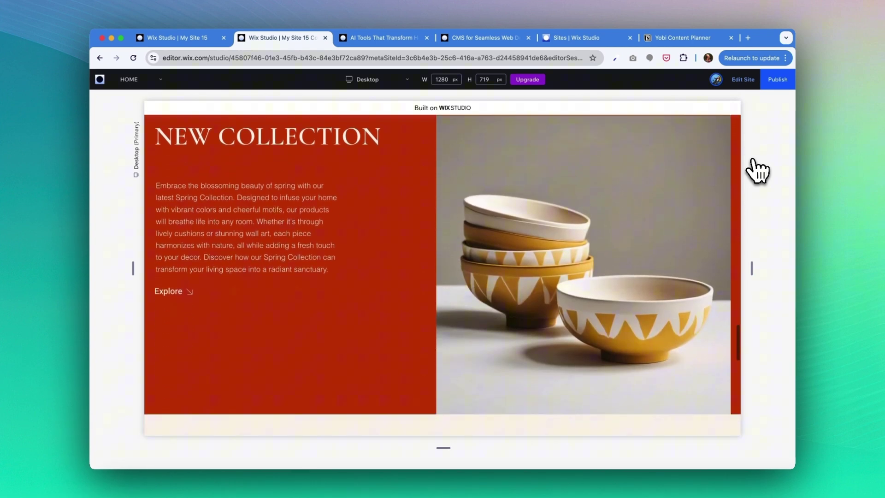
scroll(757, 170, "up", 4)
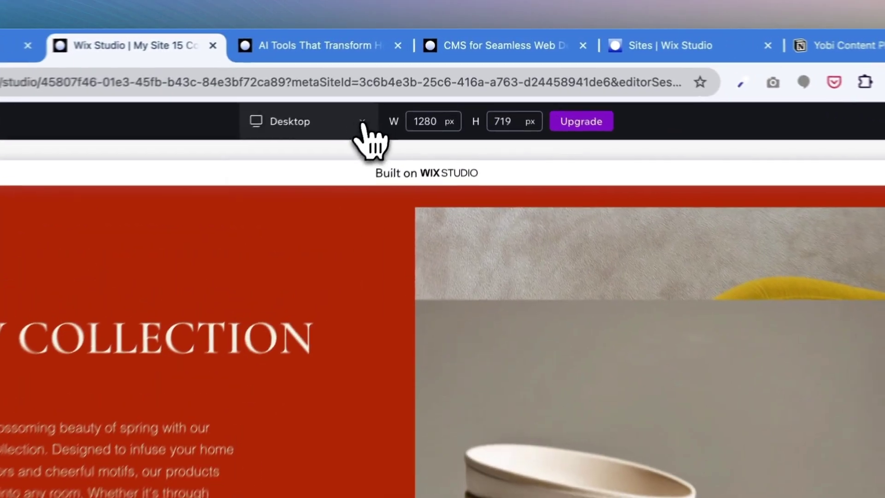
View the preview at the Mobile breakpoint, then return to the first site's editor.
left_click(407, 80)
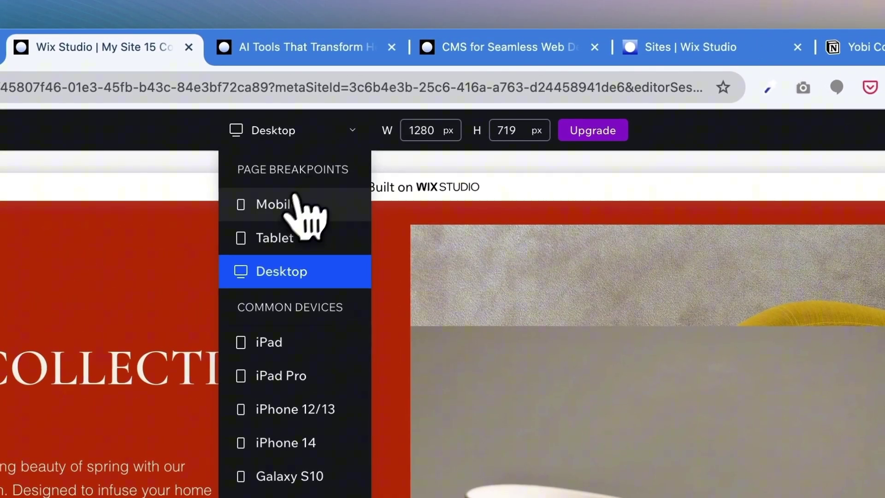
left_click(295, 203)
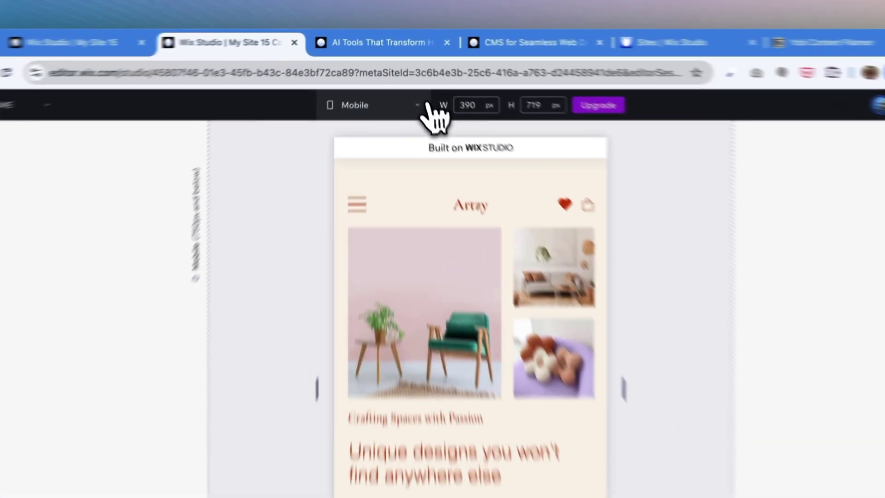
left_click(406, 80)
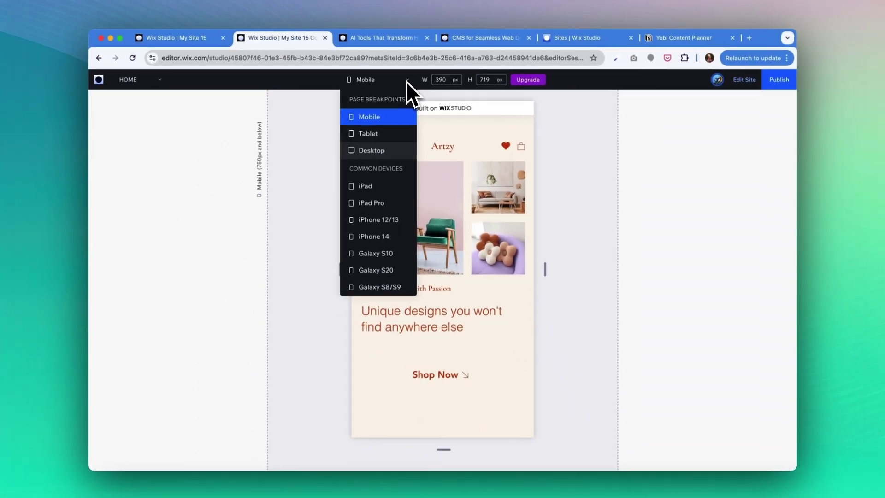
key("ctrl+shift+Tab")
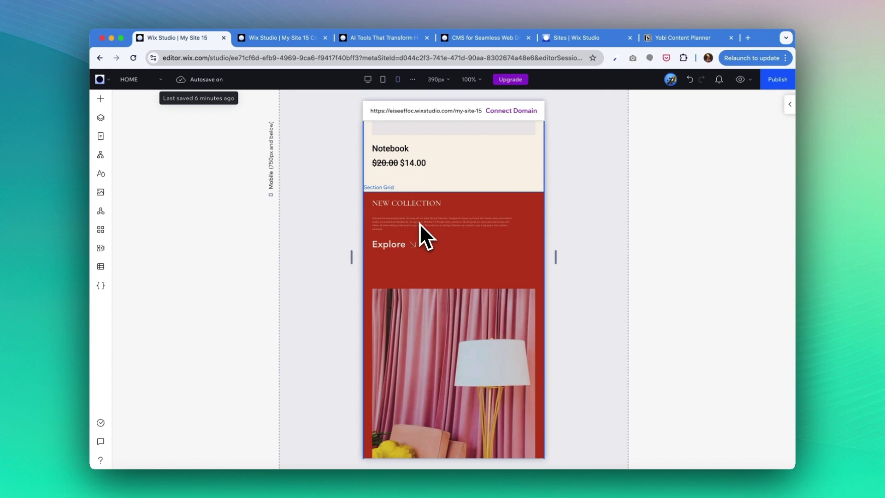
Scroll through the 390px mobile layout and select the red New Collection section.
scroll(635, 232, "down", 5)
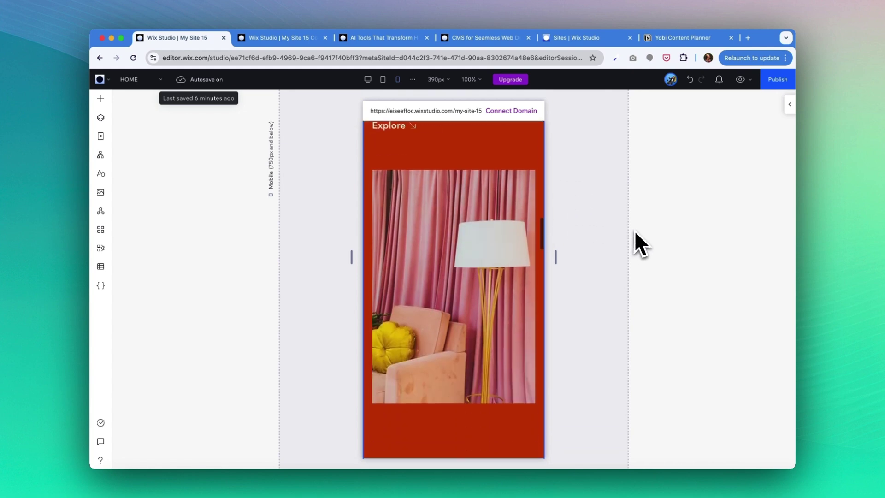
scroll(634, 230, "down", 6)
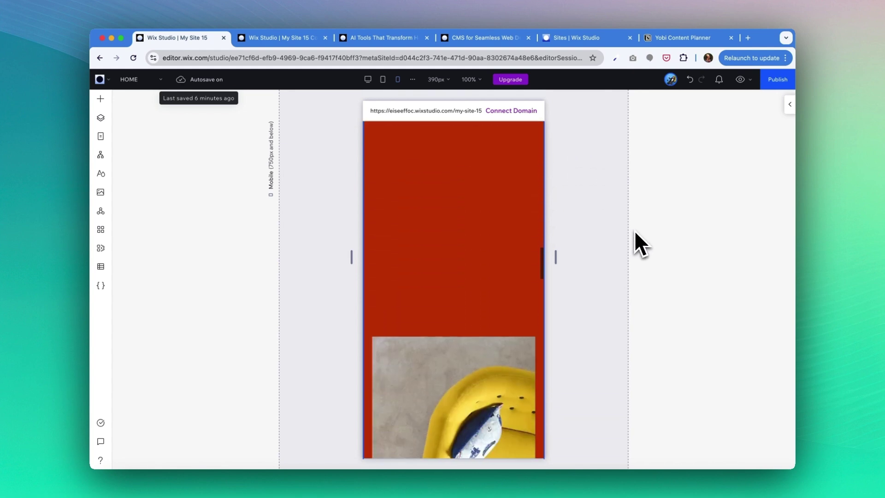
scroll(634, 231, "down", 6)
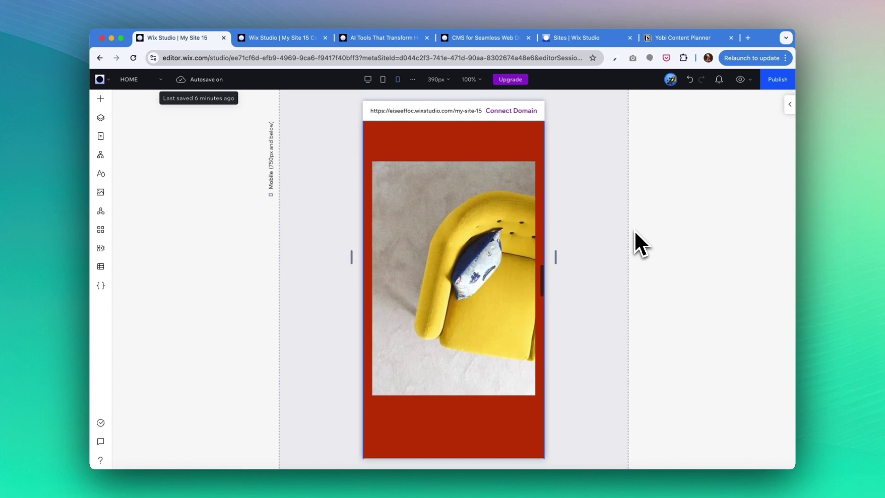
scroll(634, 231, "down", 6)
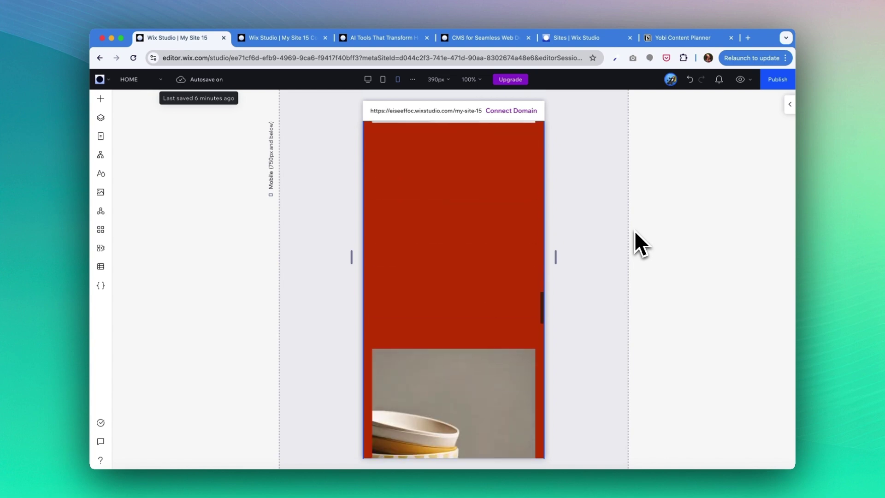
scroll(634, 231, "down", 4)
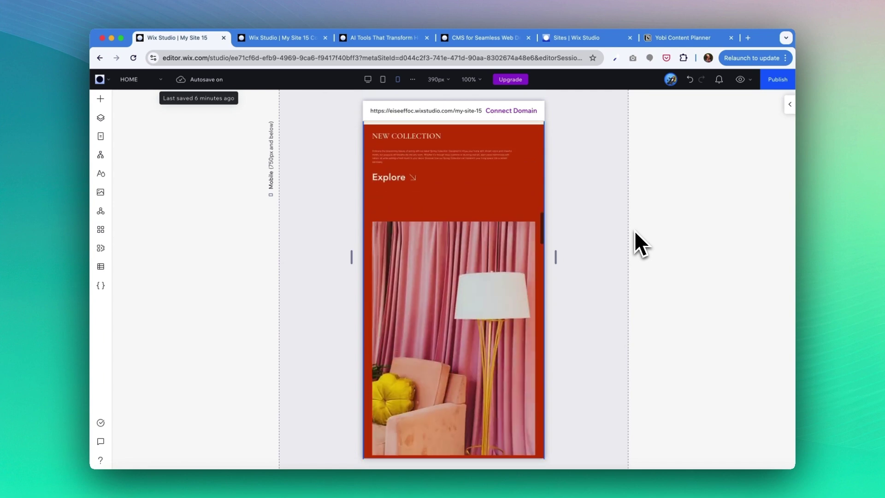
left_click(470, 230)
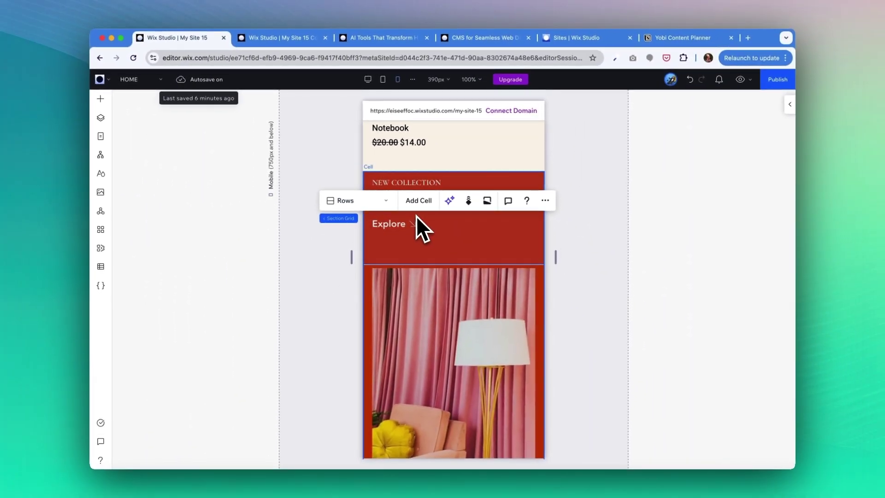
Have Responsive AI generate a mobile design for the New Collection section.
left_click(449, 201)
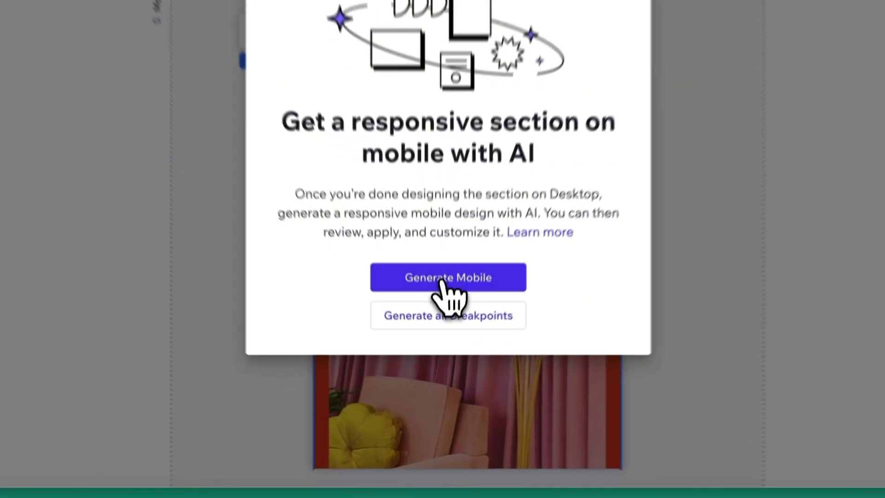
left_click(440, 346)
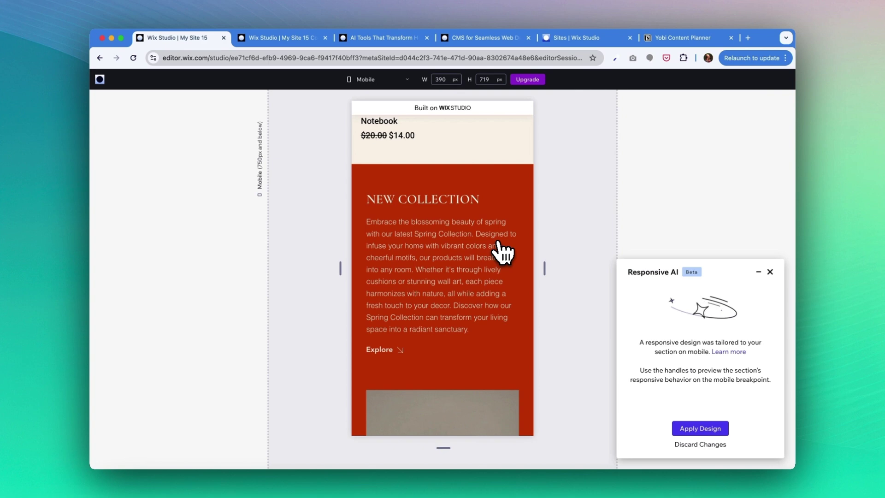
Scroll the mobile preview to inspect the AI-generated New Collection layout above the bowls image.
scroll(503, 252, "down", 8)
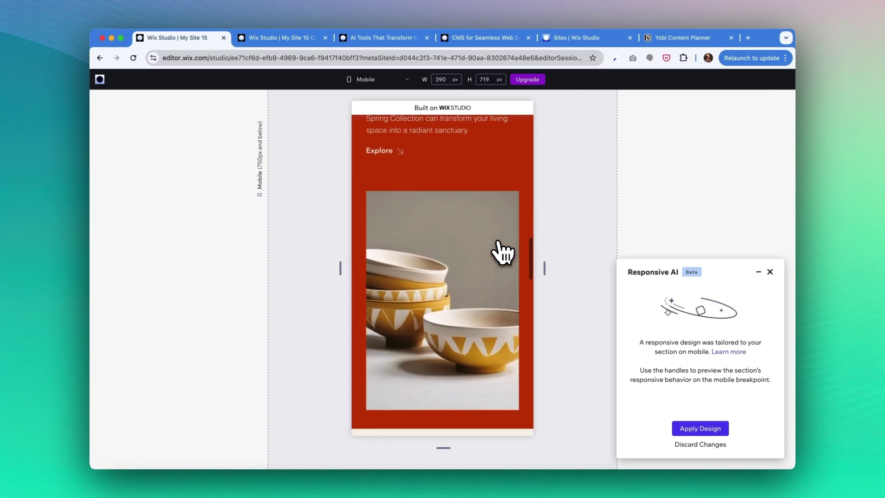
scroll(502, 251, "up", 2)
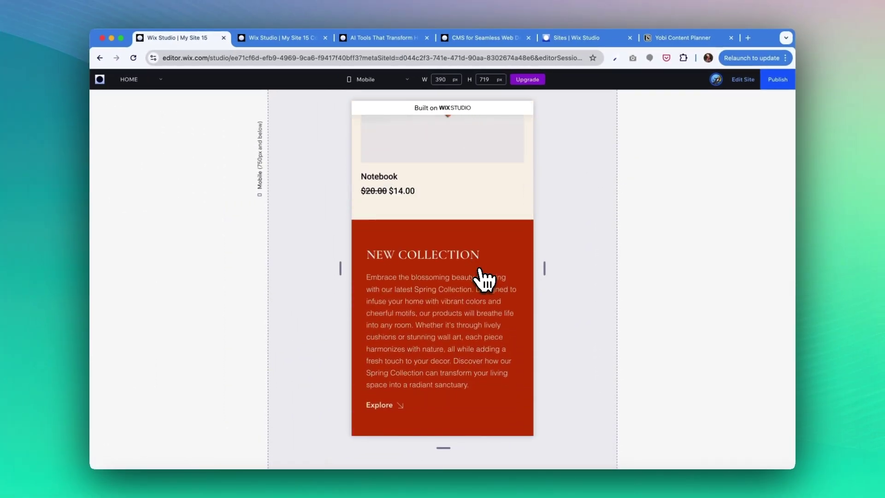
scroll(482, 279, "down", 5)
scroll(477, 313, "down", 2)
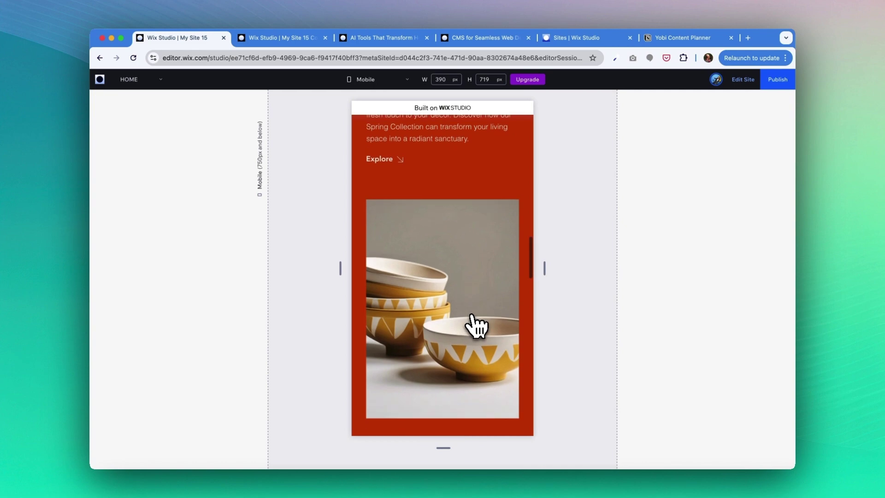
Widen the preview to the 1280px Desktop layout and scroll down the Artzy homepage.
left_click_drag(545, 268, 778, 254)
scroll(777, 253, "down", 10)
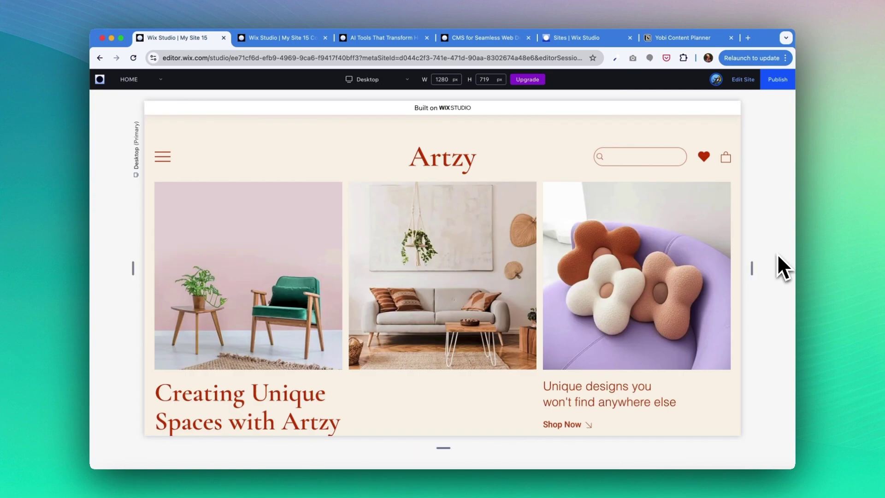
scroll(777, 254, "down", 5)
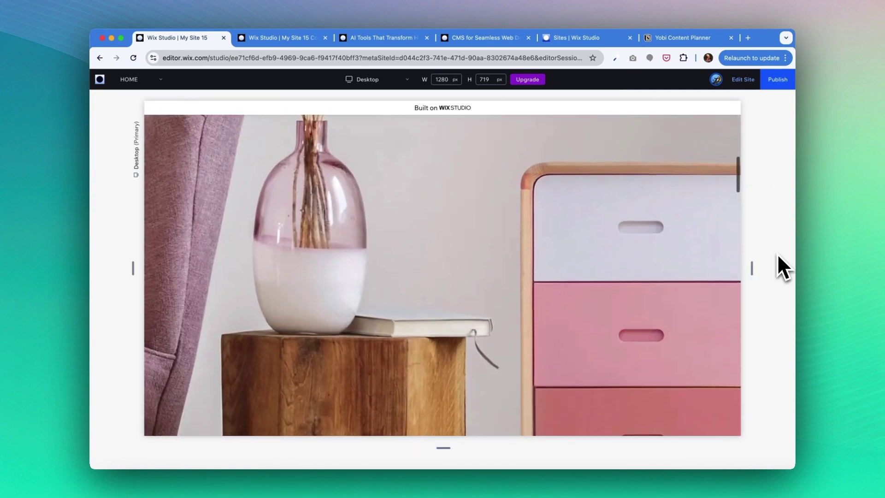
scroll(777, 253, "down", 6)
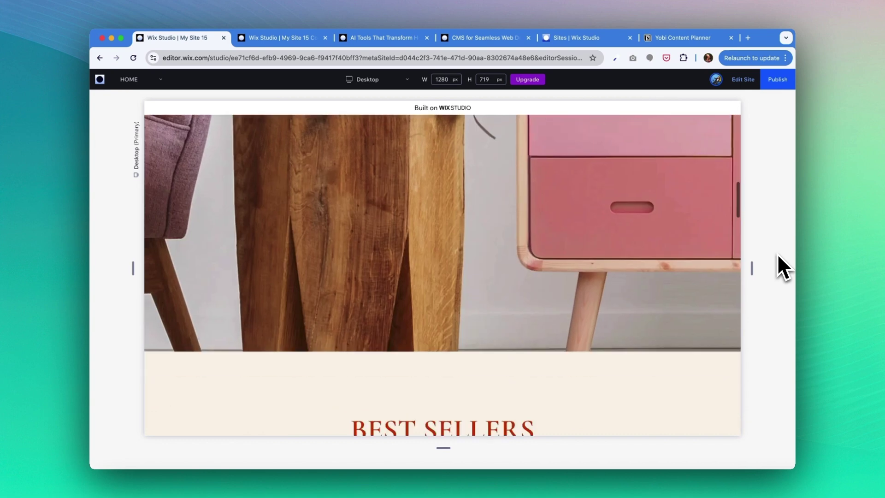
scroll(778, 255, "down", 4)
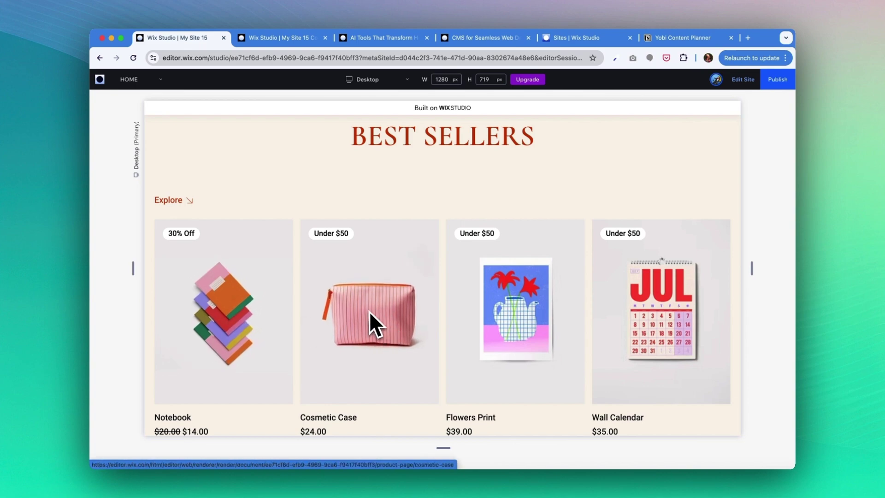
Check the NEW COLLECTION section's layout in the desktop preview.
scroll(524, 307, "down", 8)
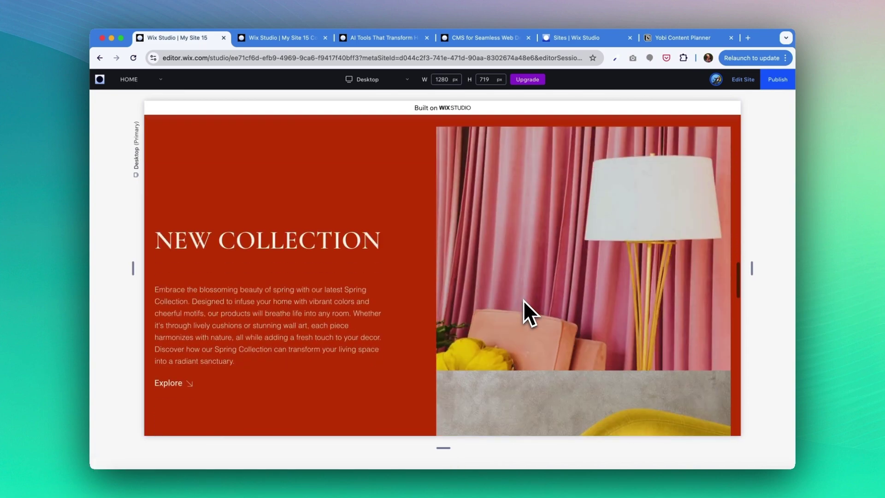
scroll(524, 300, "down", 4)
scroll(524, 300, "up", 2)
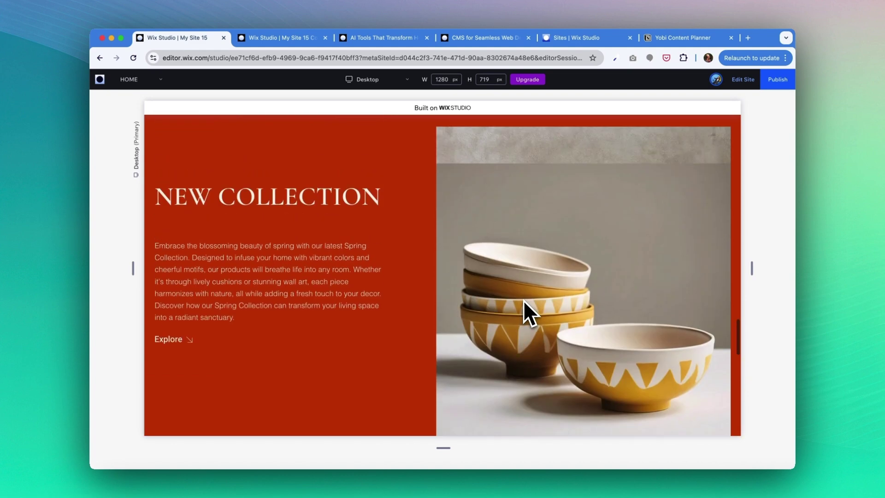
scroll(524, 300, "down", 3)
scroll(524, 300, "up", 3)
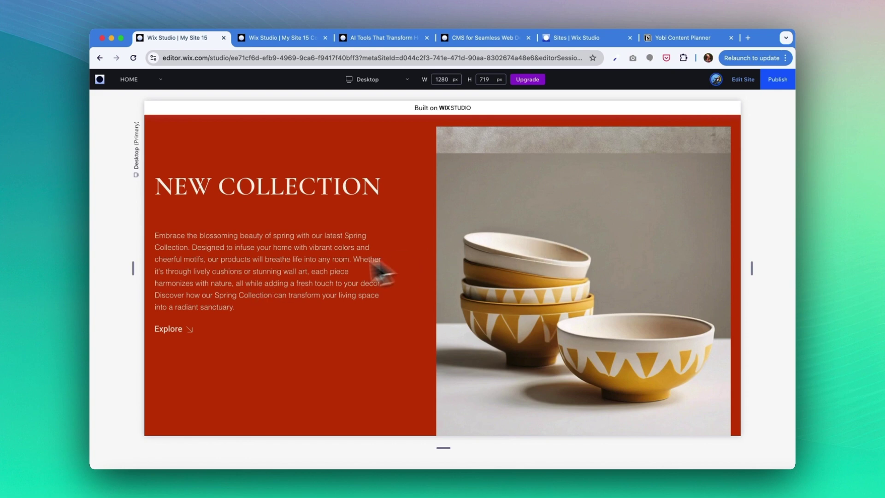
scroll(309, 271, "down", 1)
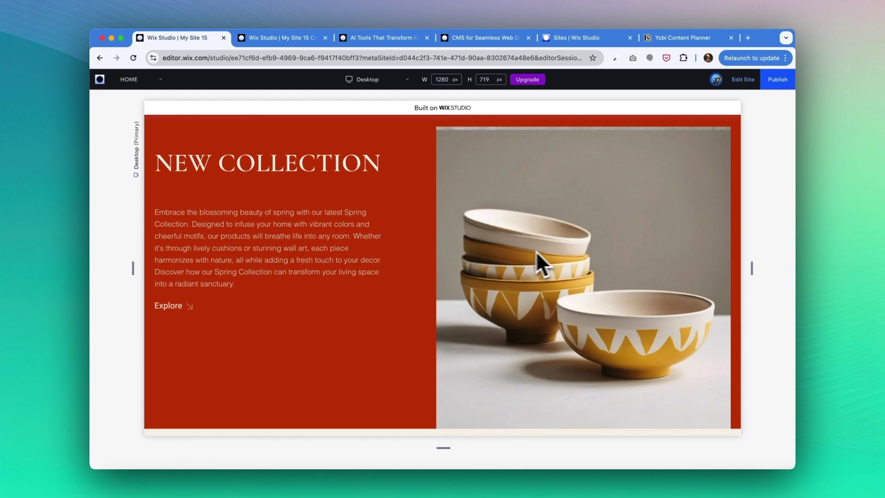
scroll(649, 229, "up", 3)
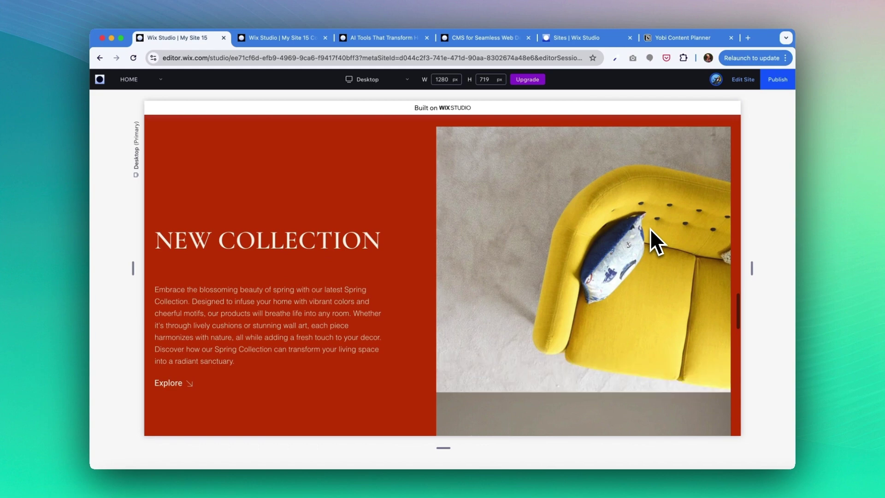
scroll(650, 228, "up", 5)
scroll(650, 229, "down", 5)
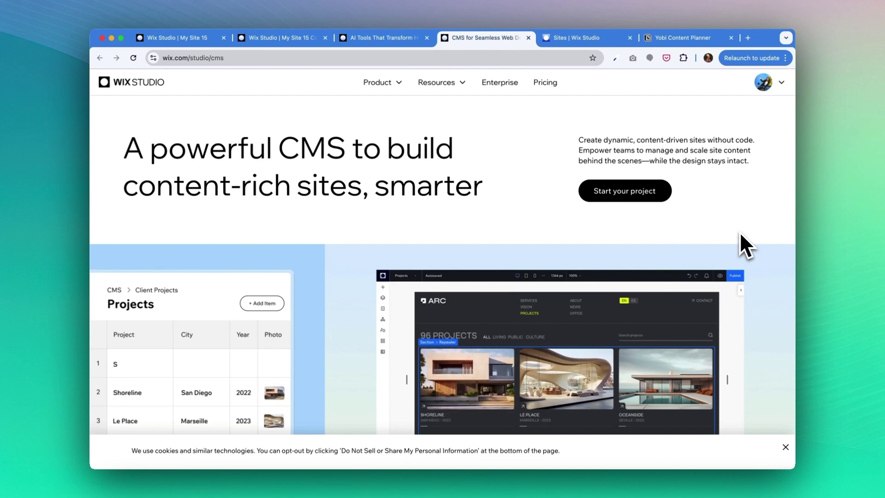
Read down the wix.com/studio/cms feature overview, then return to the My Site 15 editor tab.
scroll(740, 232, "down", 5)
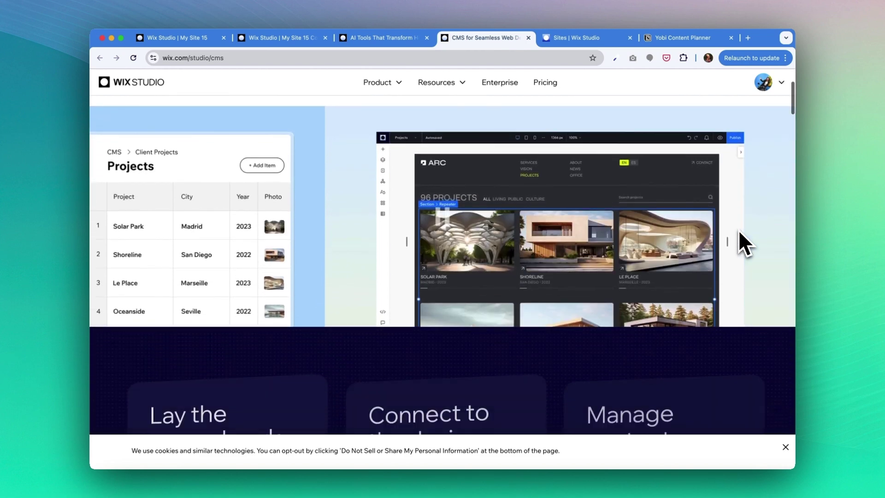
scroll(738, 229, "down", 1)
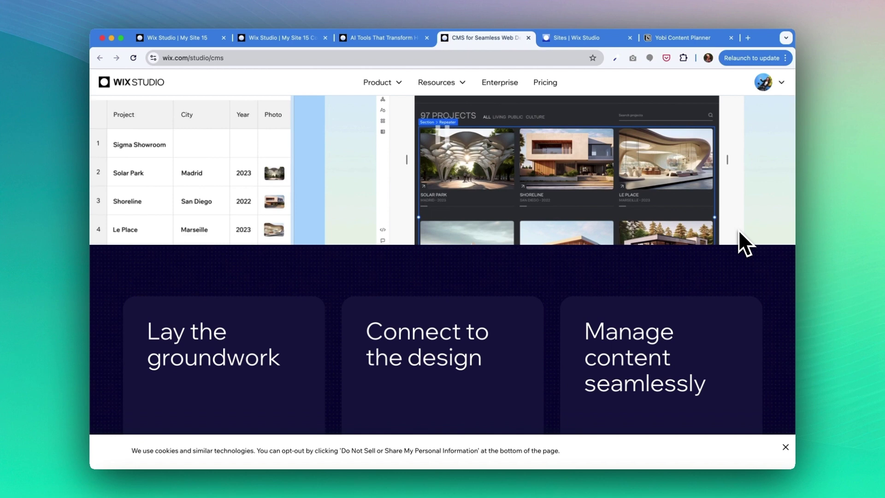
scroll(739, 230, "down", 3)
scroll(739, 230, "down", 2)
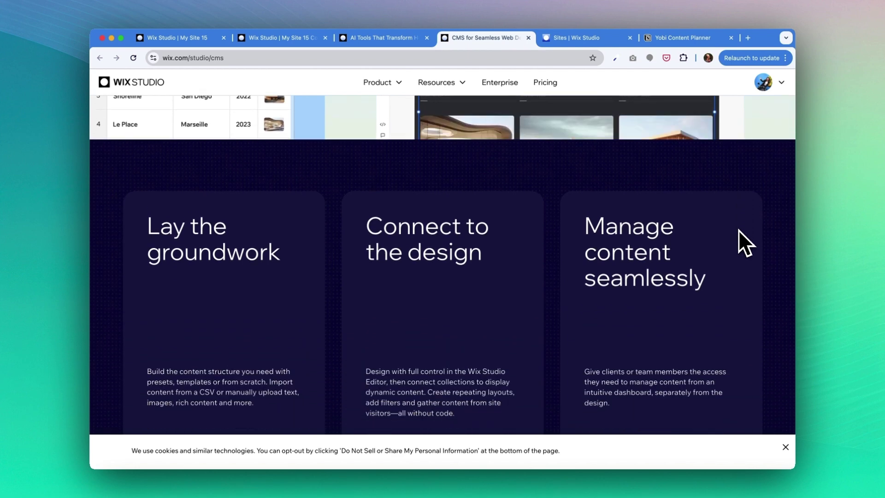
scroll(738, 230, "down", 6)
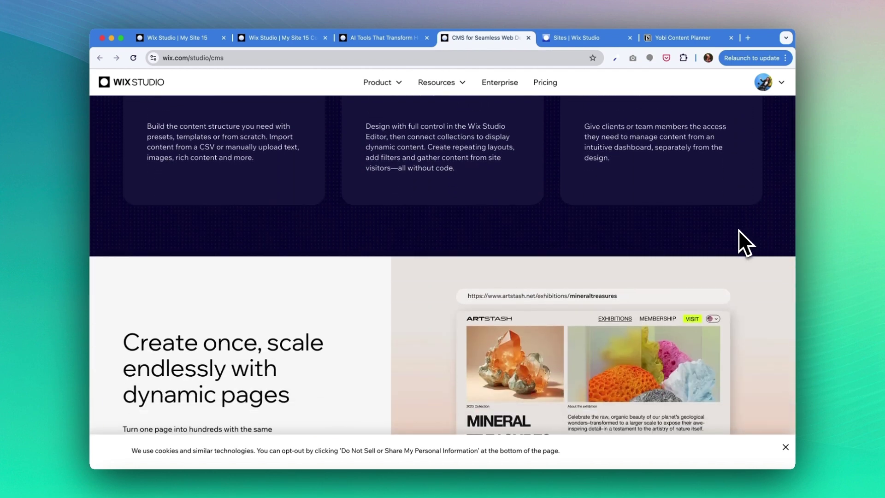
scroll(738, 230, "down", 3)
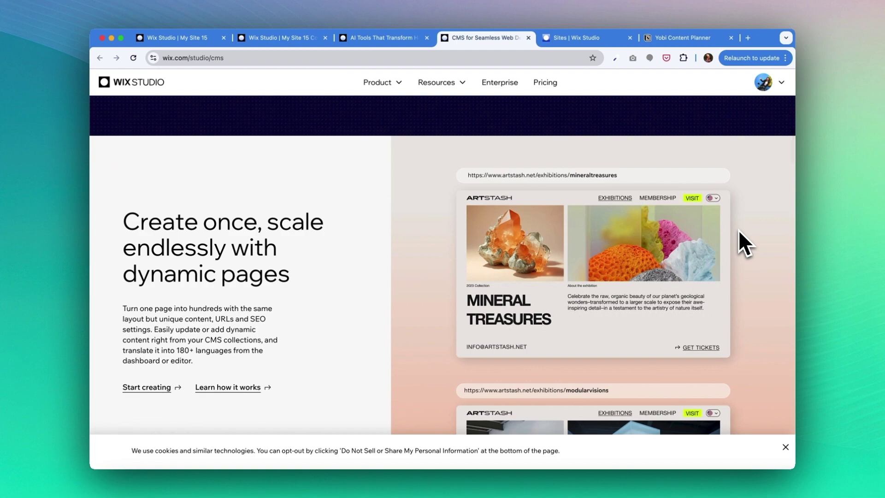
scroll(739, 230, "down", 4)
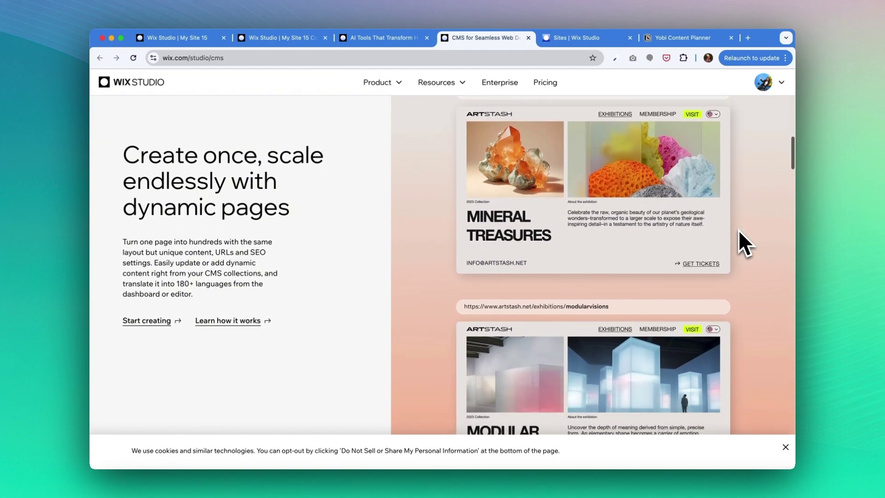
scroll(738, 229, "down", 10)
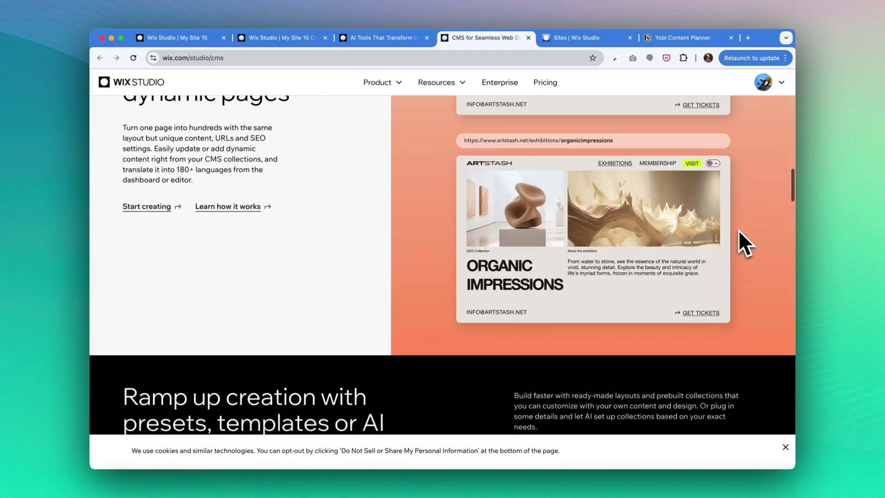
scroll(739, 230, "down", 5)
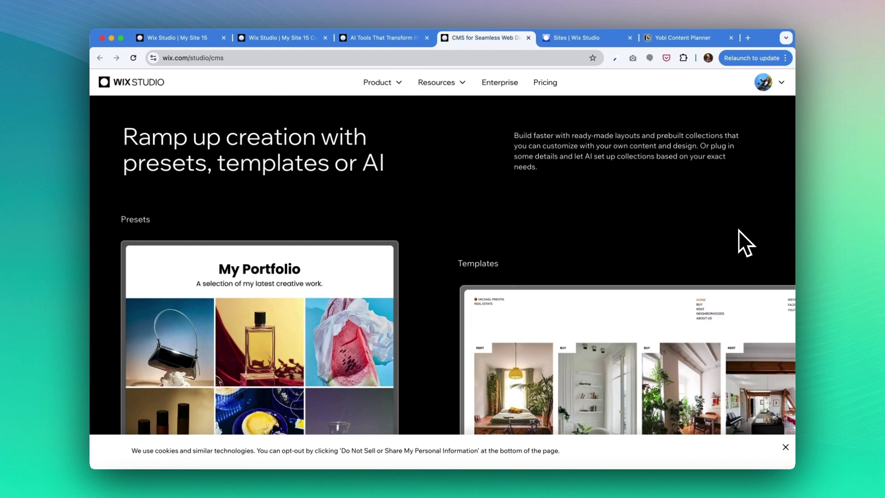
key("super+1")
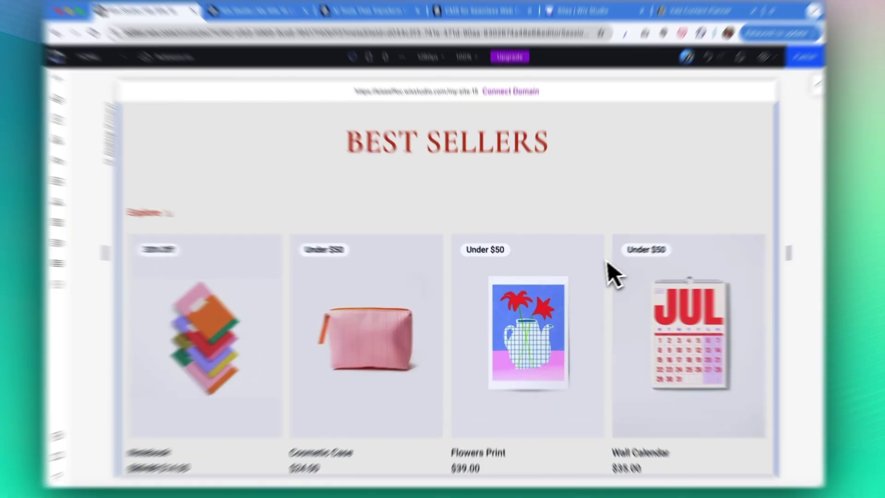
left_click(524, 287)
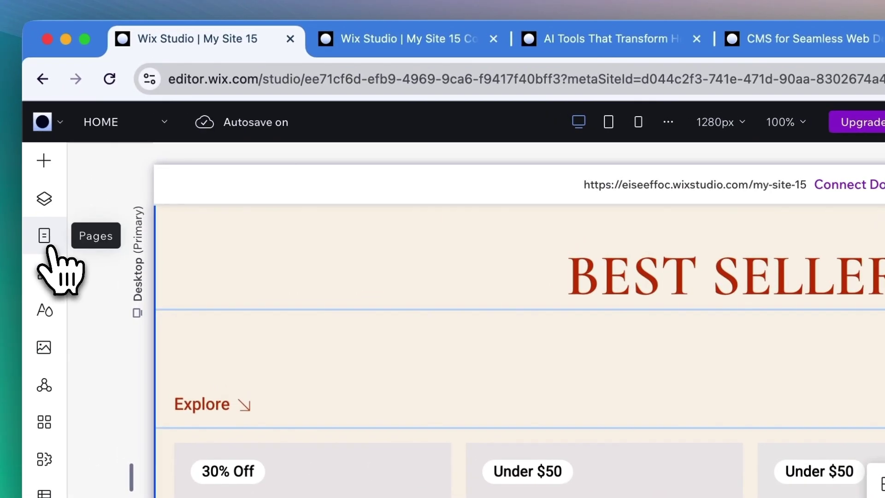
left_click(44, 233)
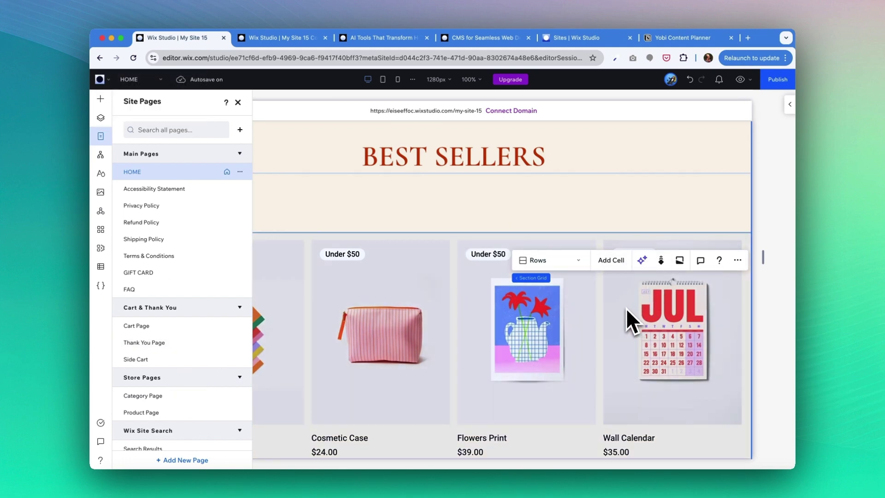
left_click(222, 289)
left_click(223, 289)
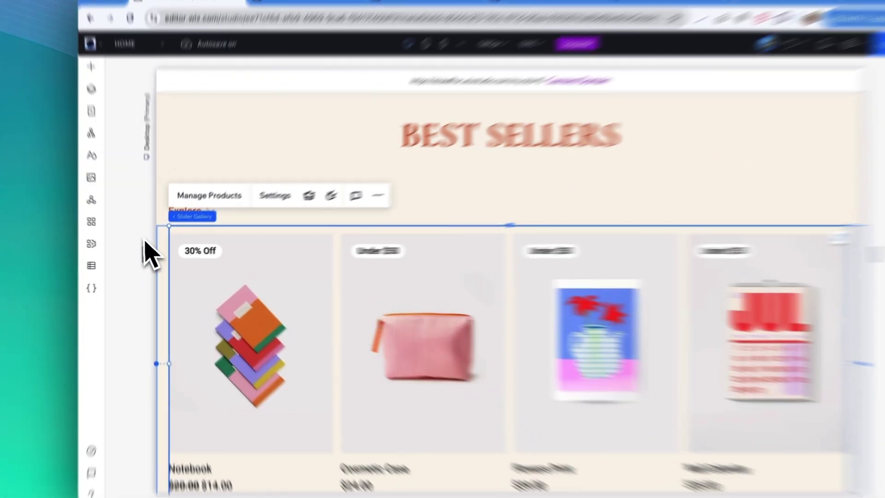
left_click(131, 267)
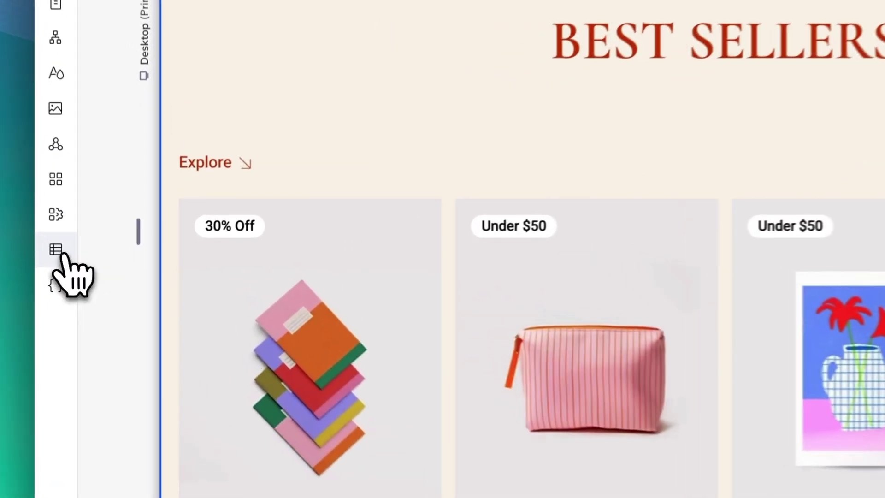
From the CMS panel, start a collection by adding content and choose Create with AI.
left_click(63, 254)
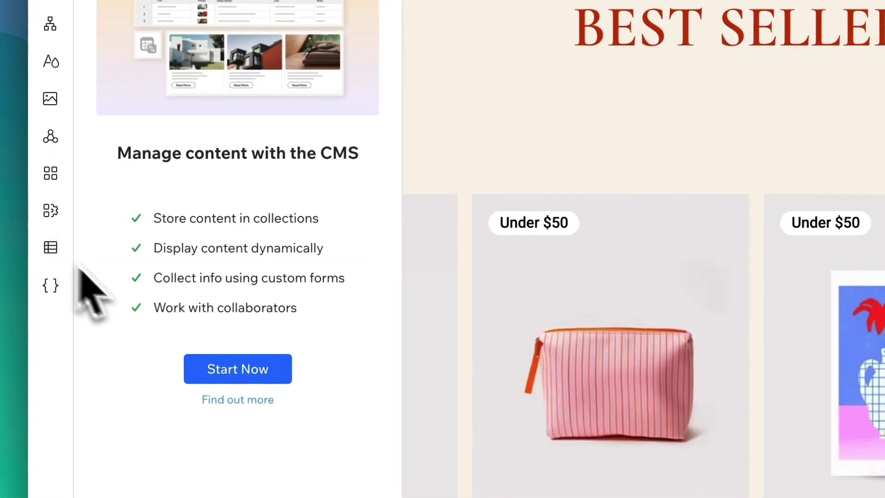
left_click(230, 370)
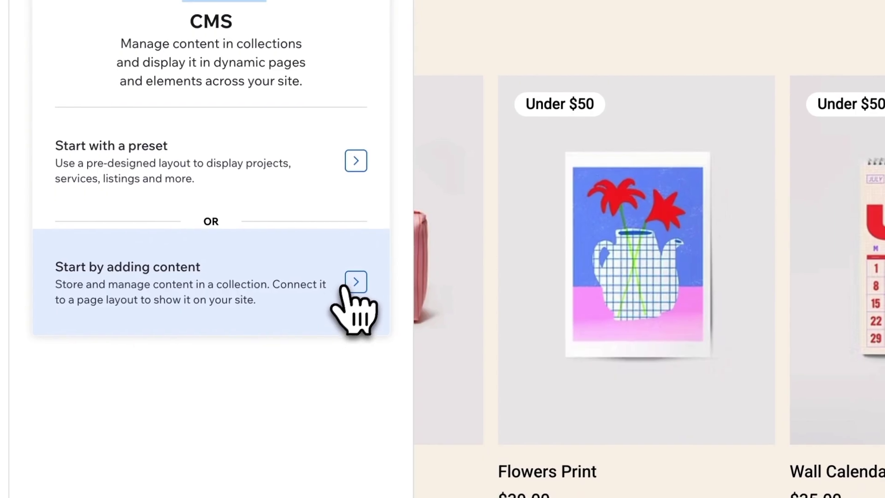
left_click(357, 281)
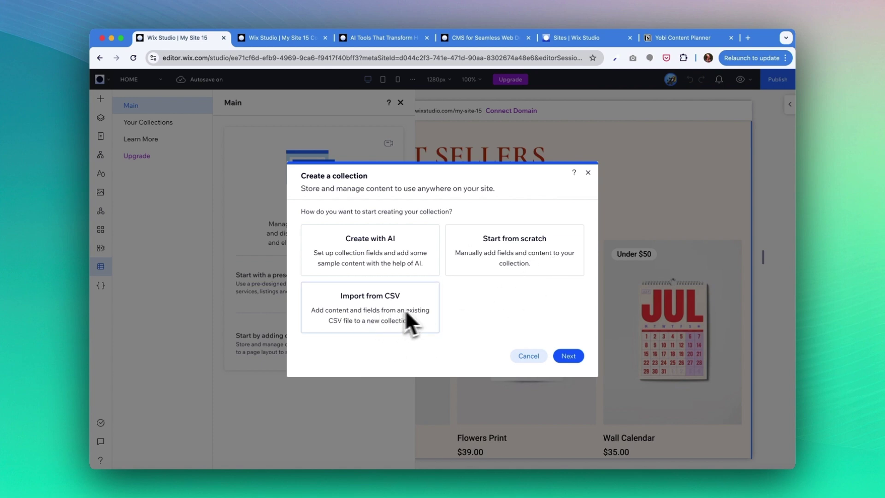
left_click(394, 253)
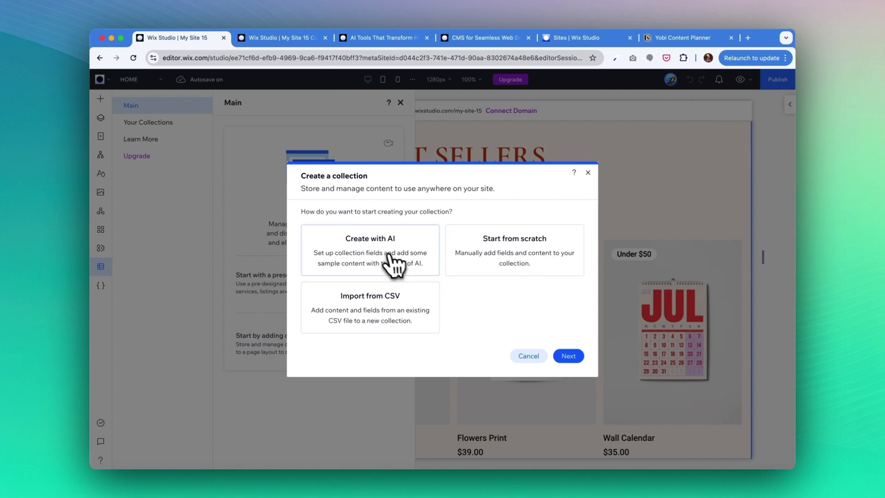
Name the AI collection 'Home decor product', describe furniture, lighting and dinnerware items, and generate fields with sample content.
left_click(638, 353)
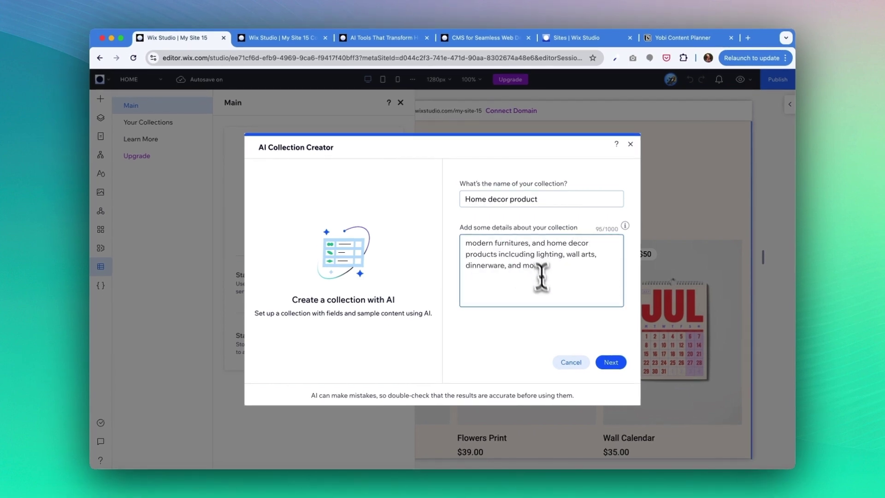
left_click(612, 362)
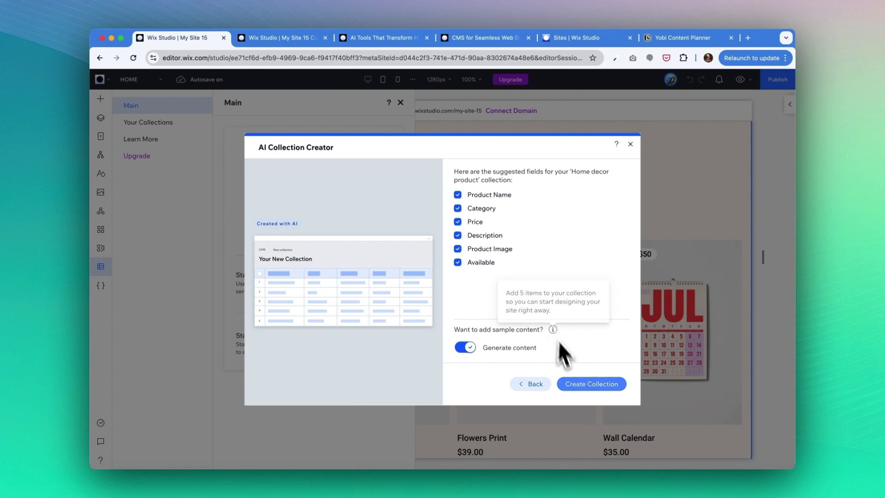
left_click(583, 386)
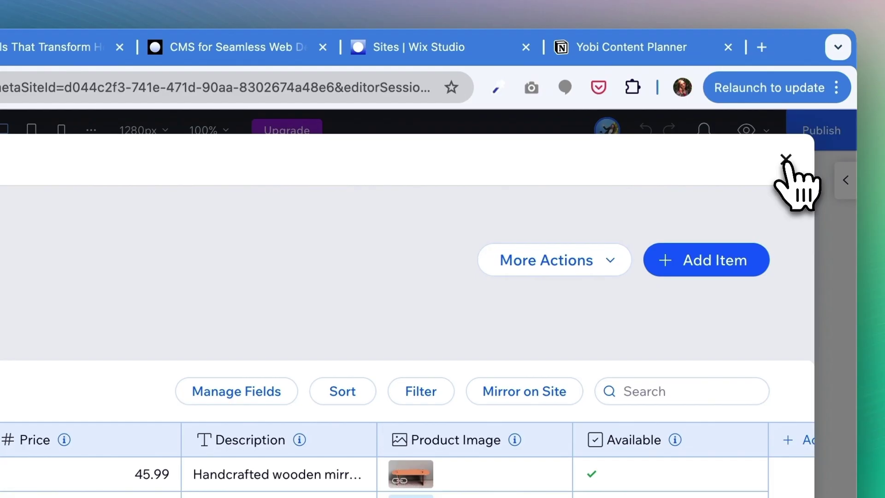
Add a dynamic list page and item page for the Home Decor Product collection to the site.
left_click(673, 143)
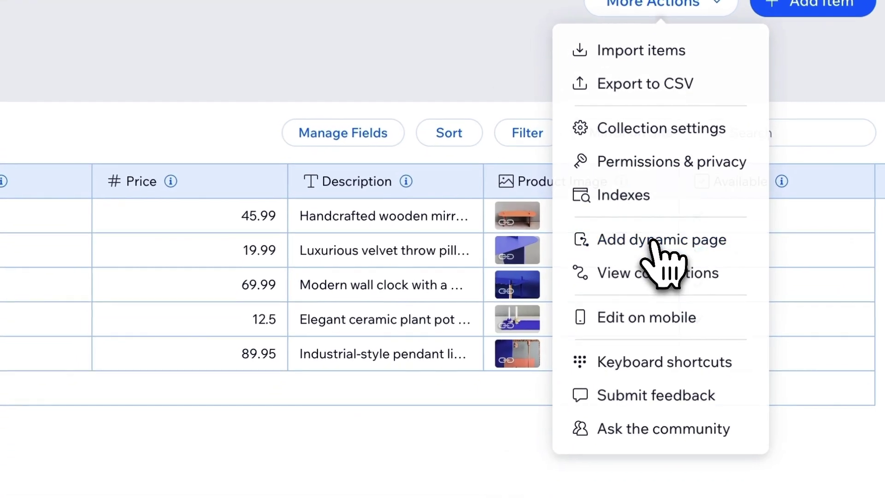
left_click(654, 242)
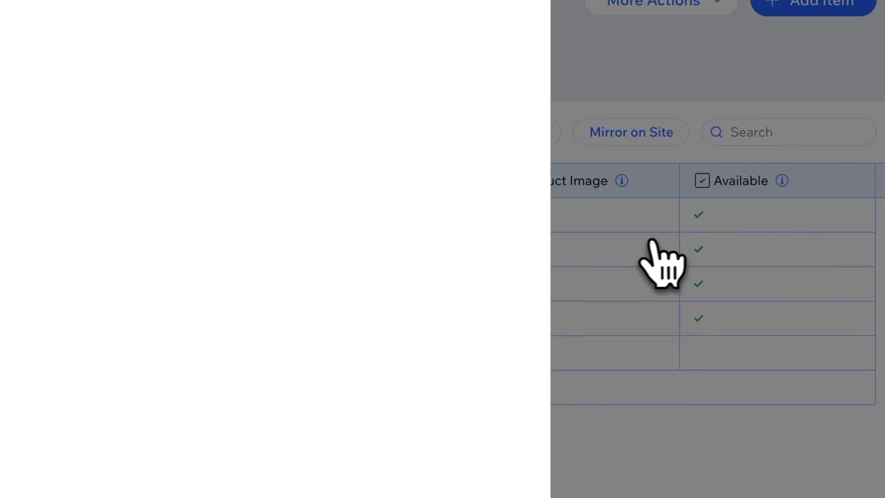
mouse_move(313, 268)
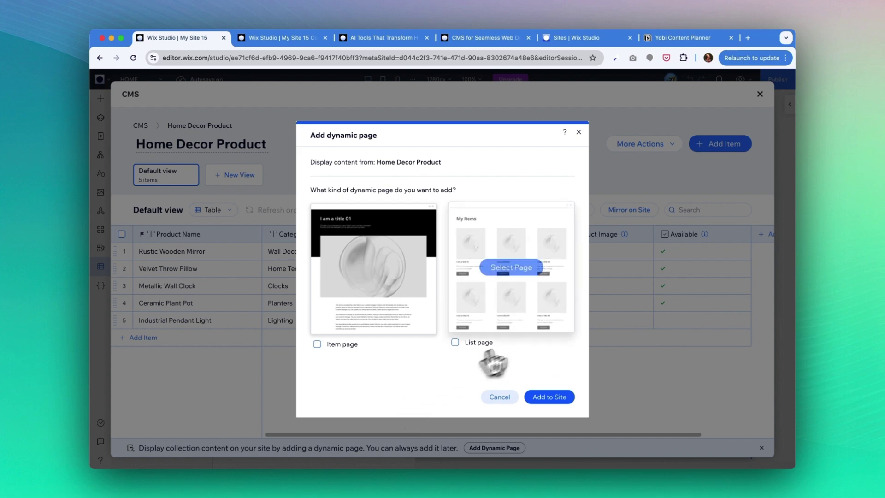
left_click(456, 343)
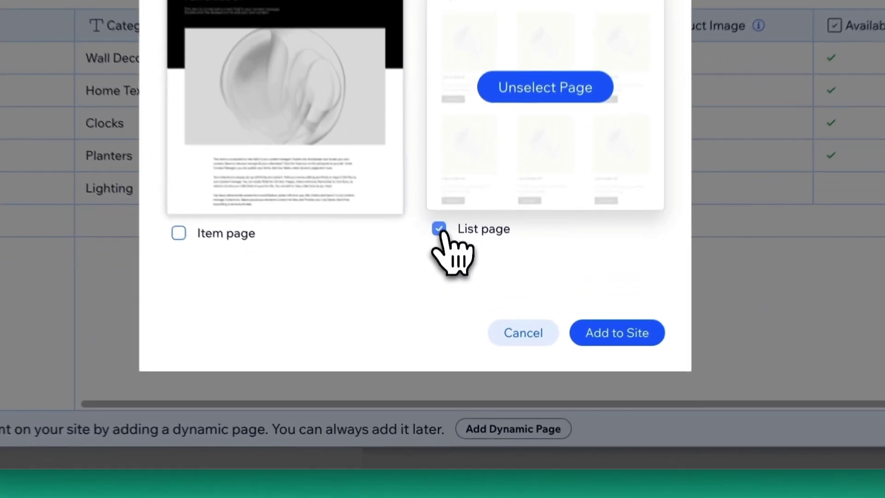
left_click(179, 233)
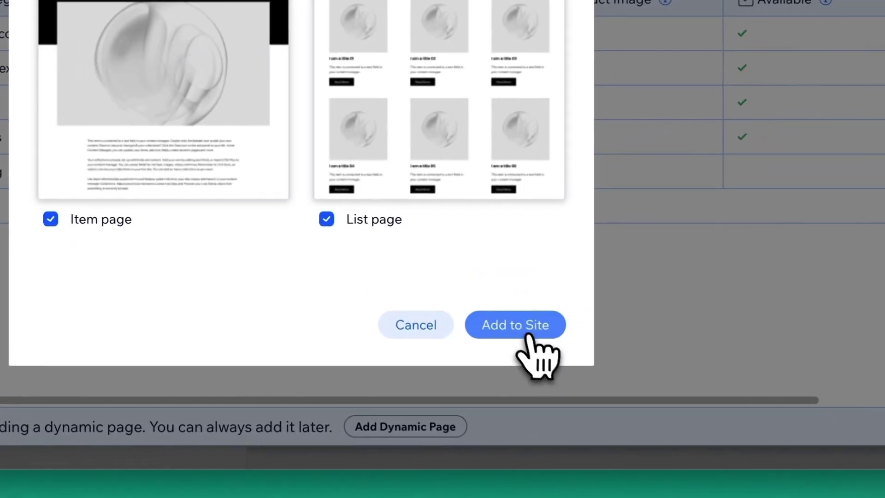
left_click(617, 332)
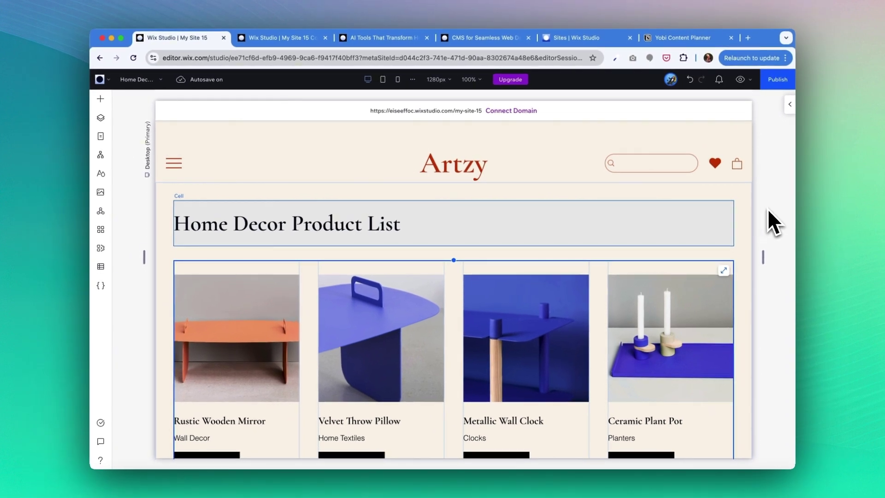
scroll(767, 209, "down", 3)
scroll(767, 208, "down", 4)
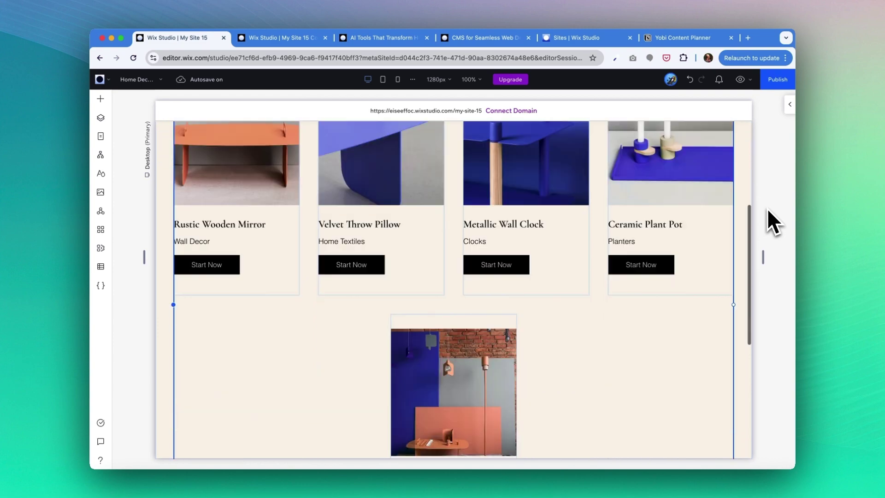
scroll(767, 208, "down", 3)
scroll(767, 208, "up", 10)
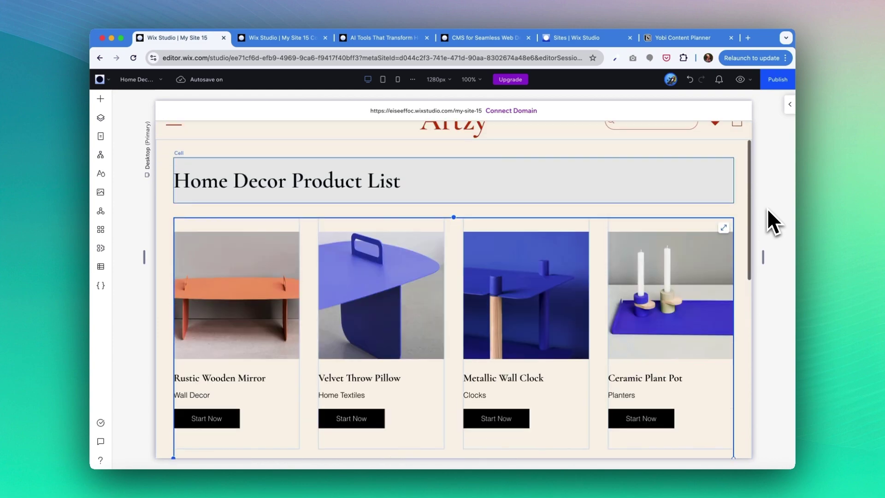
scroll(767, 208, "up", 2)
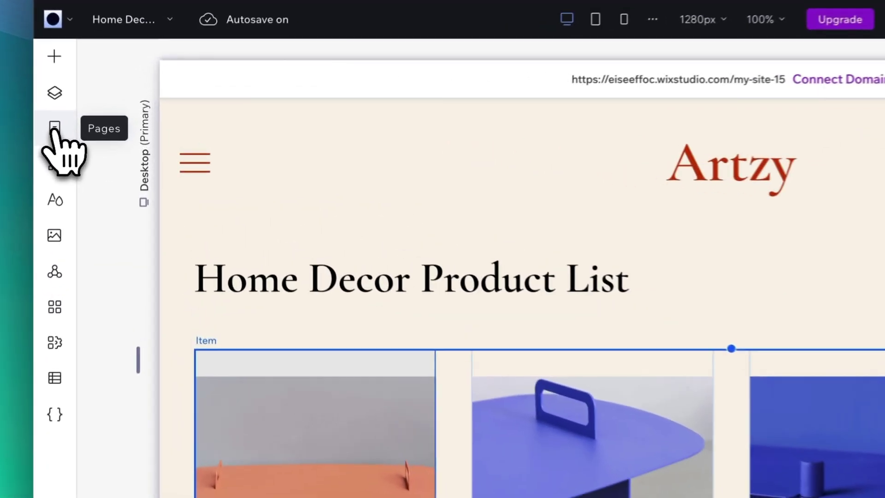
left_click(54, 128)
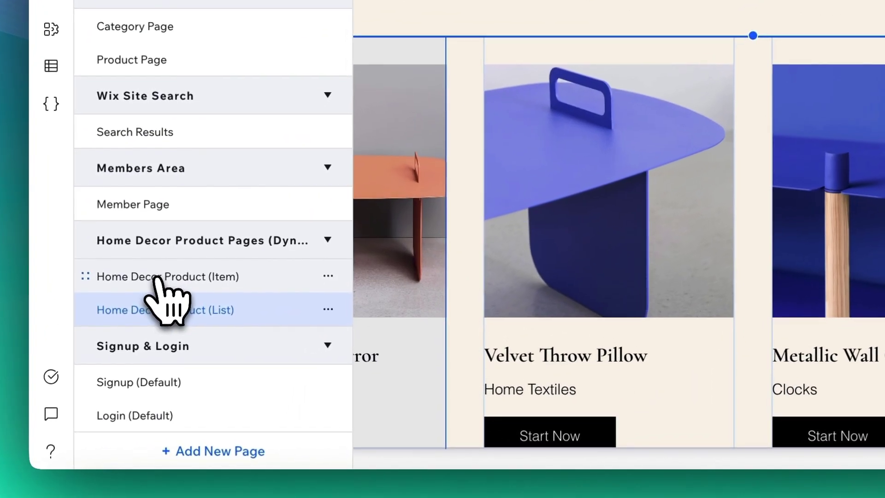
left_click(153, 373)
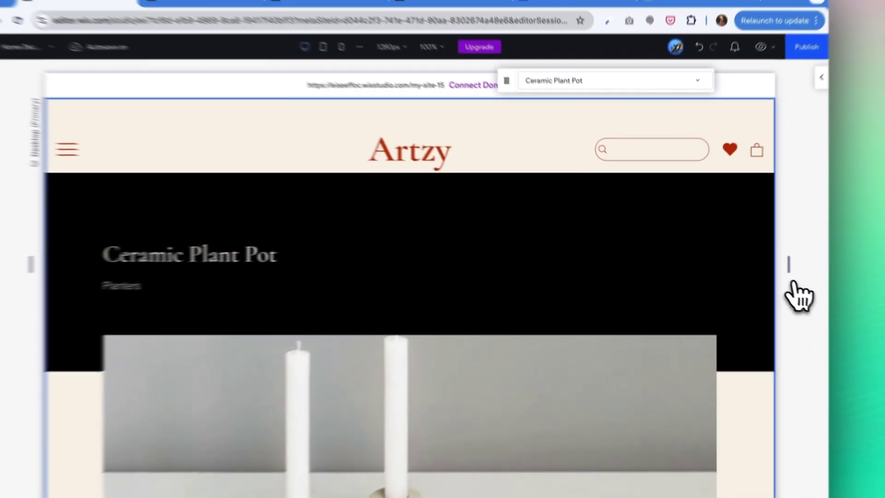
scroll(765, 276, "down", 10)
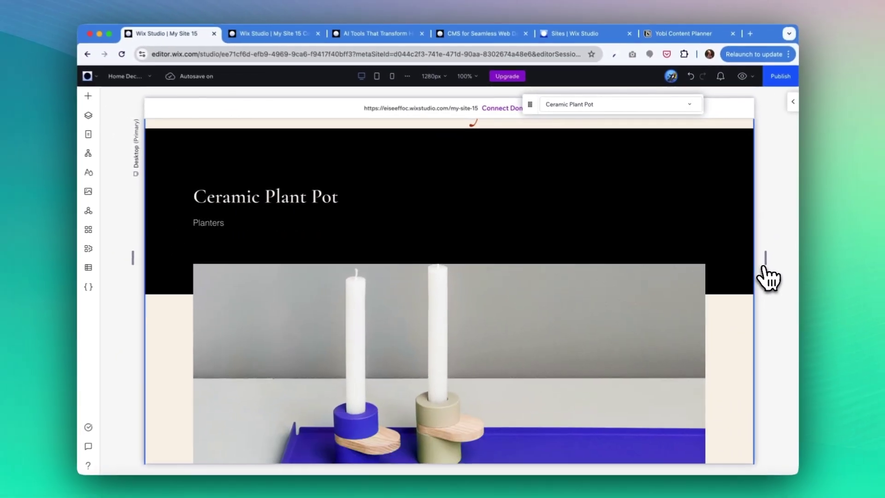
scroll(765, 277, "down", 3)
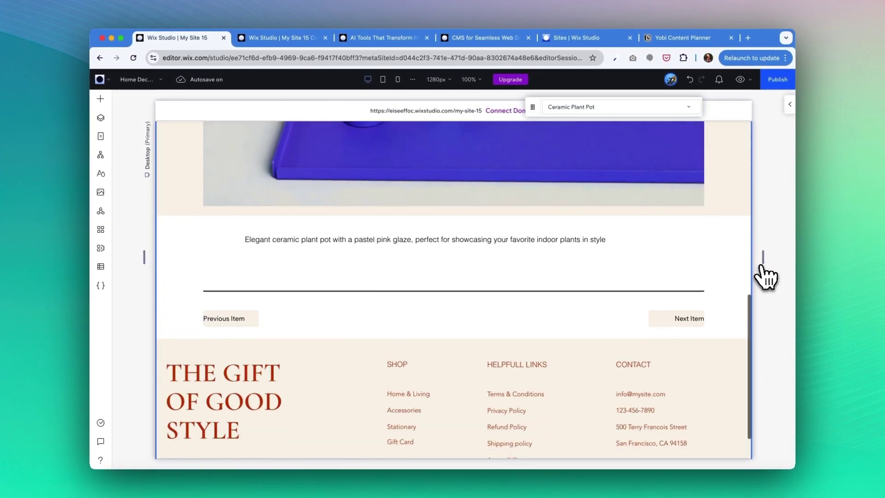
scroll(765, 276, "up", 15)
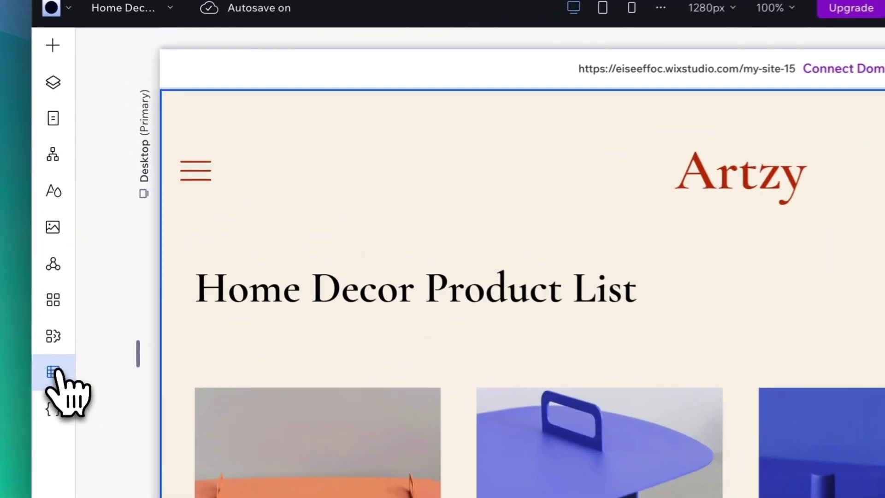
Open Your Collections in the CMS panel to see Home Decor Product with 5 public items.
left_click(71, 333)
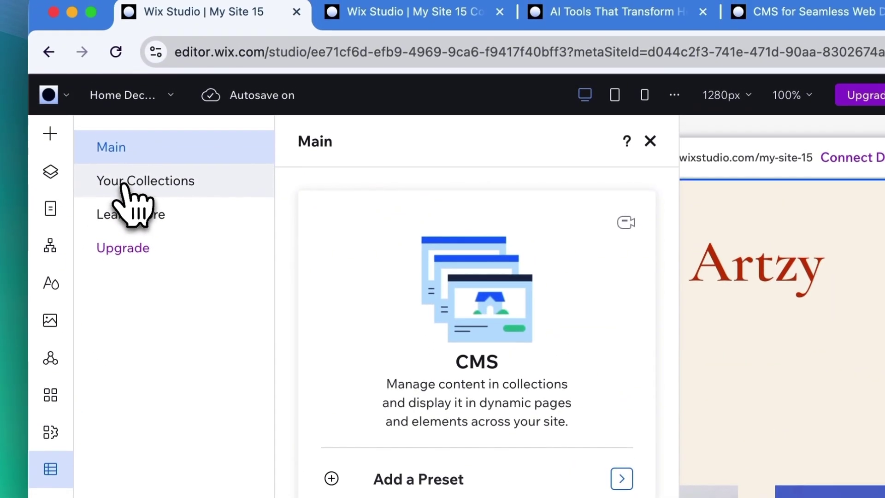
left_click(122, 175)
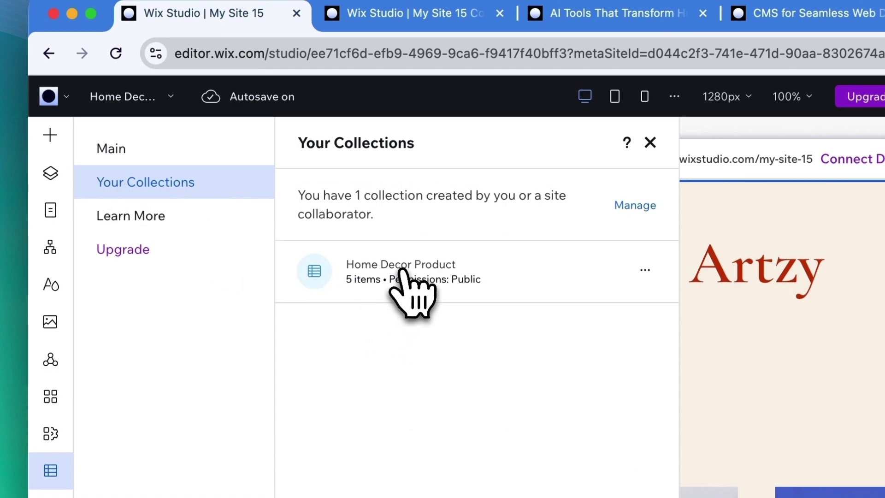